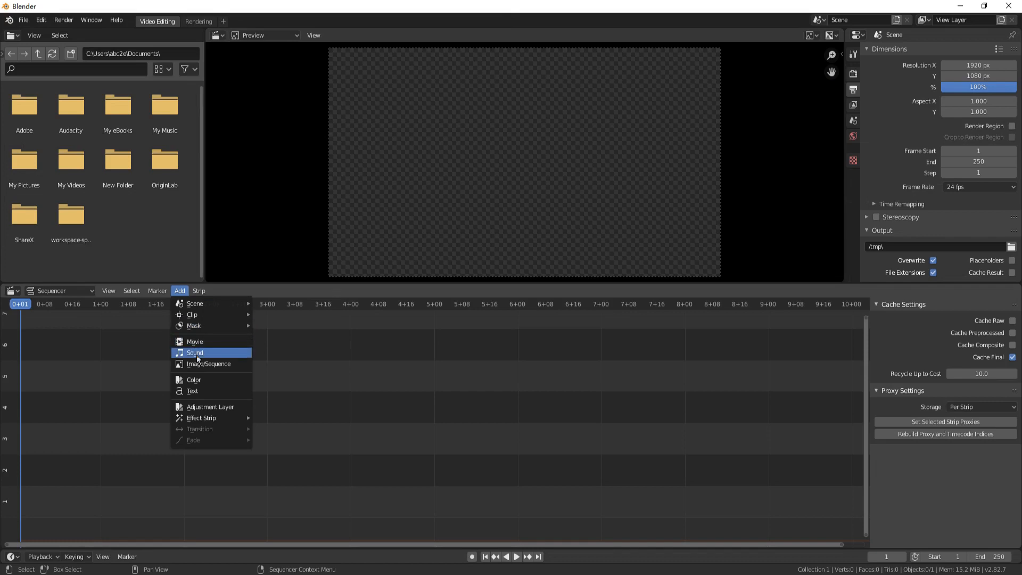
# - Add the movie vidoe1.mkv from the recent vidoes folder as a strip starting at frame 1 on channel 2
pyautogui.click(195, 343)
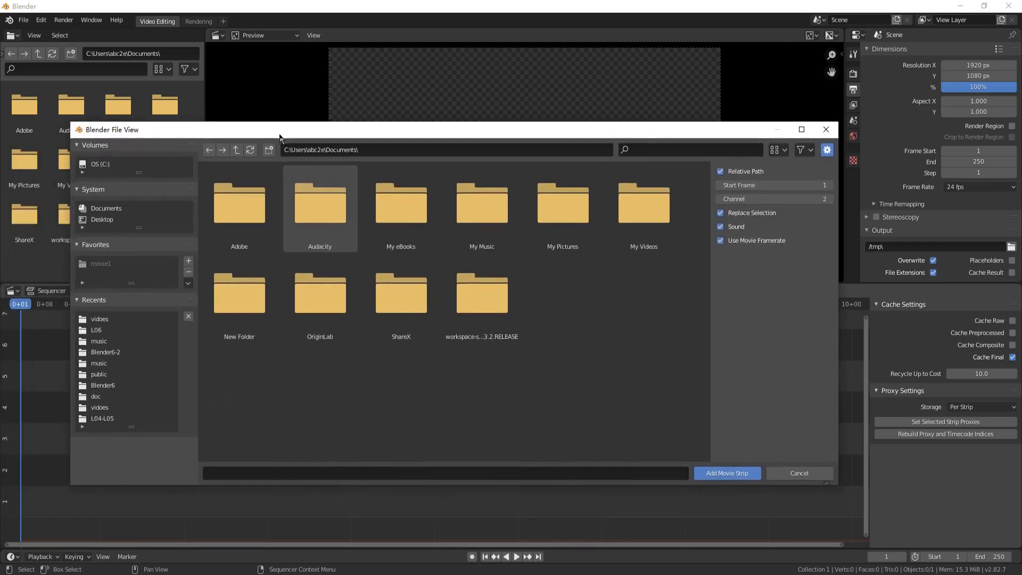
pyautogui.click(102, 320)
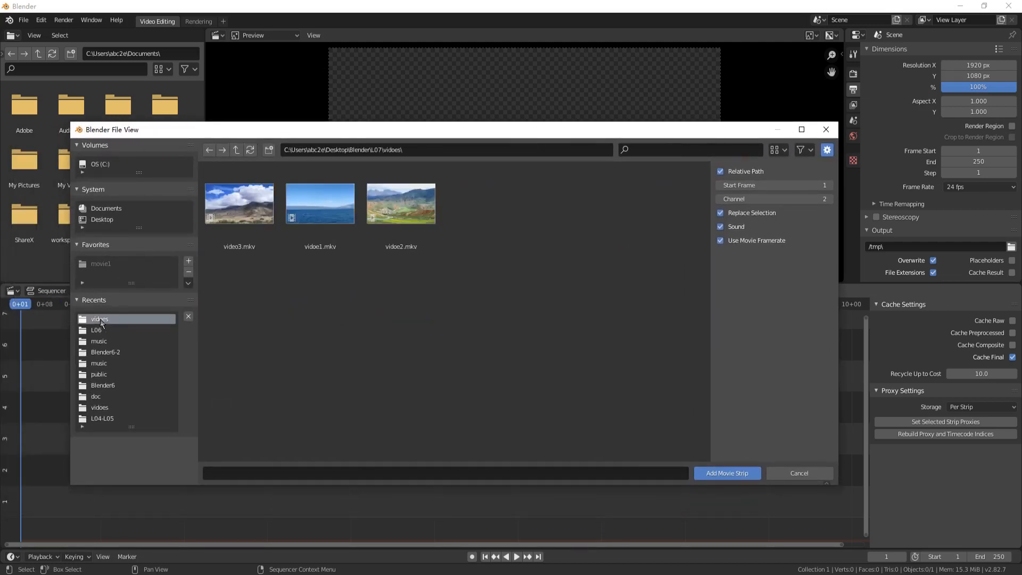
pyautogui.doubleClick(320, 208)
pyautogui.scroll(-6, 474, 392)
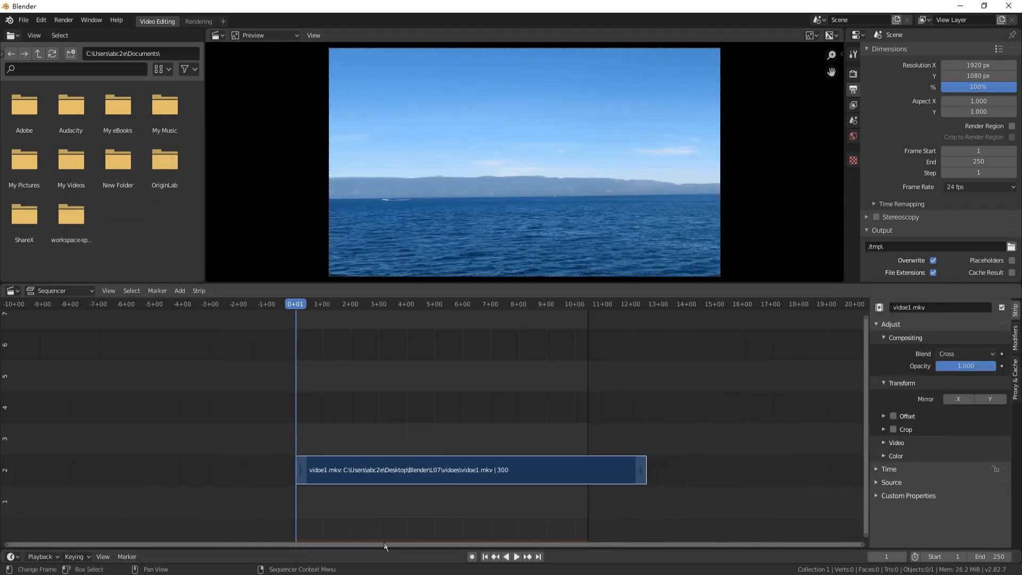
# - Add the movie vidoe2.mkv at frame 301 on channel 2, directly after the first clip
pyautogui.moveTo(385, 543); pyautogui.dragTo(586, 542)
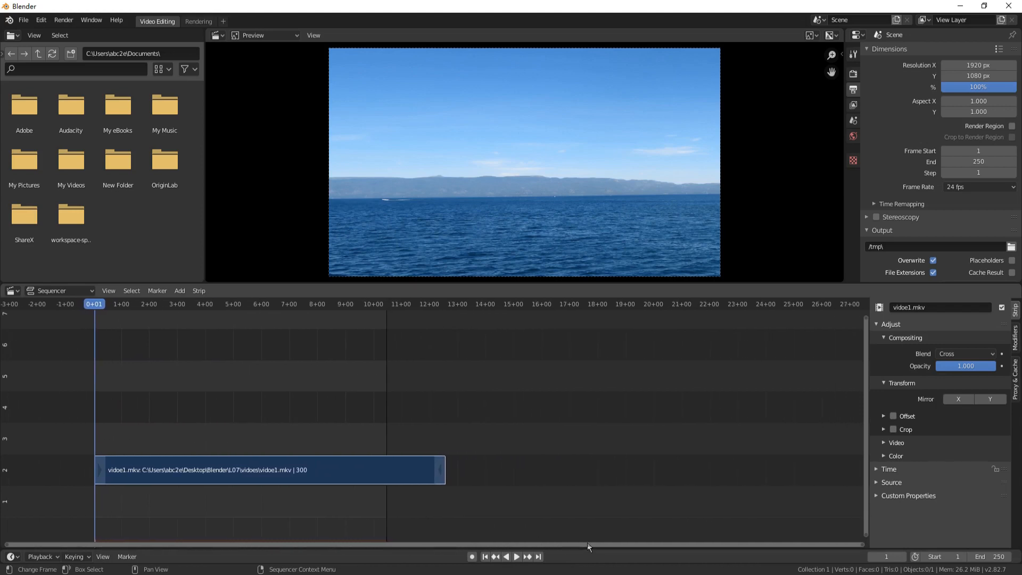
pyautogui.click(440, 471)
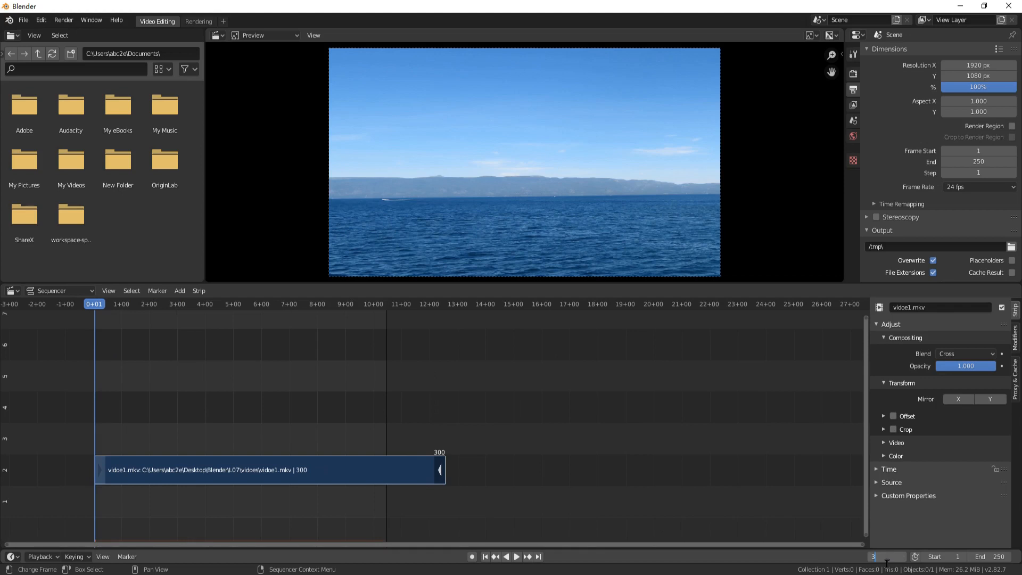
pyautogui.press('Return')
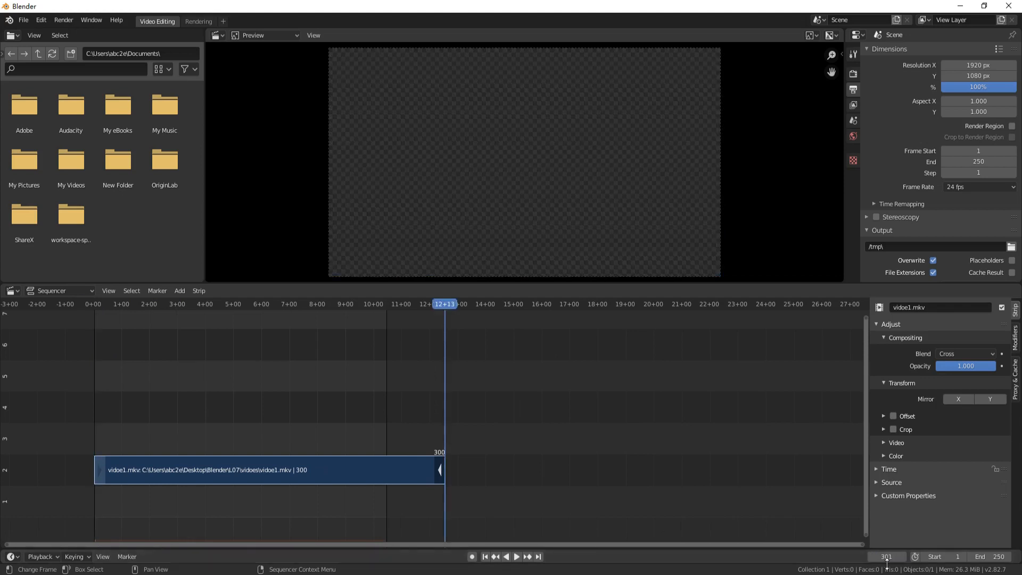
pyautogui.click(179, 291)
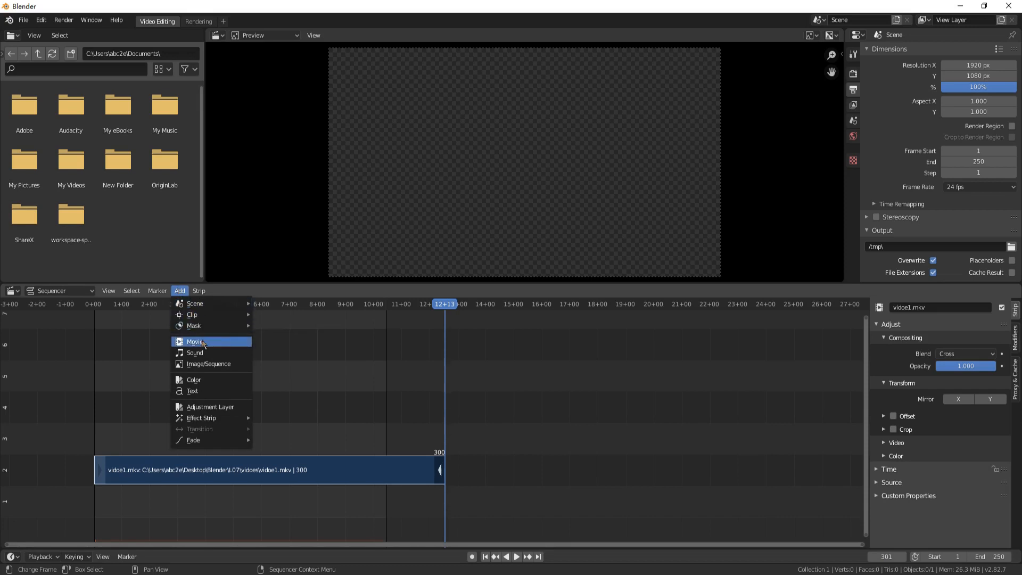
pyautogui.moveTo(0, 154); pyautogui.dragTo(354, 123)
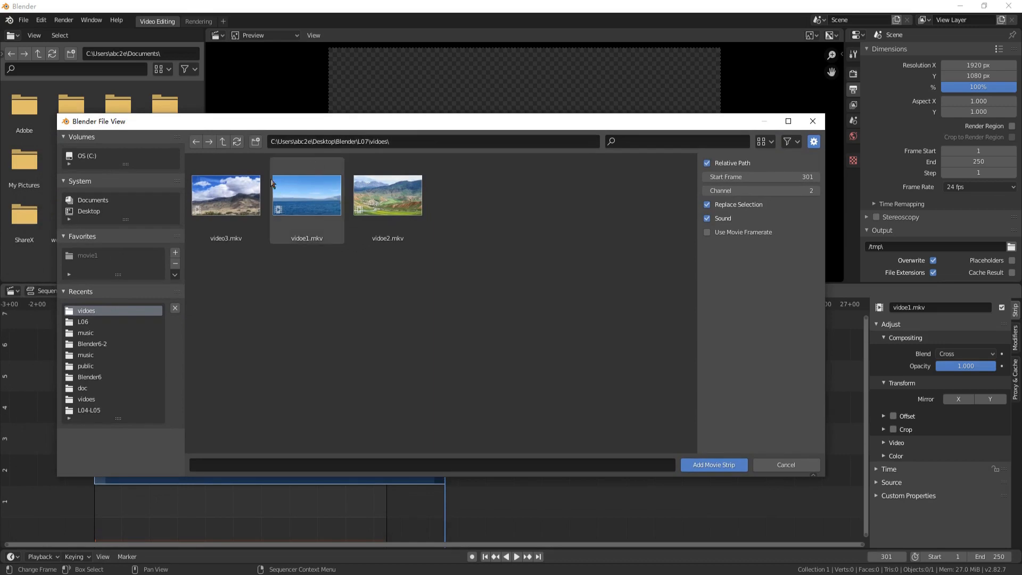
pyautogui.doubleClick(382, 197)
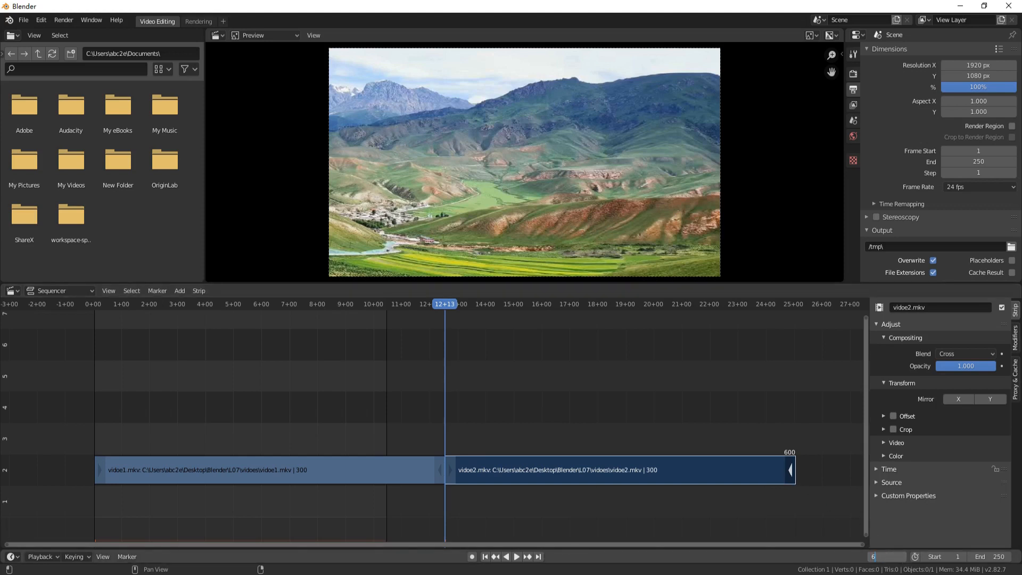
# - Add the movie video3.mkv at frame 601 and place it on channel 2, directly after vidoe2.mkv
pyautogui.press('Return')
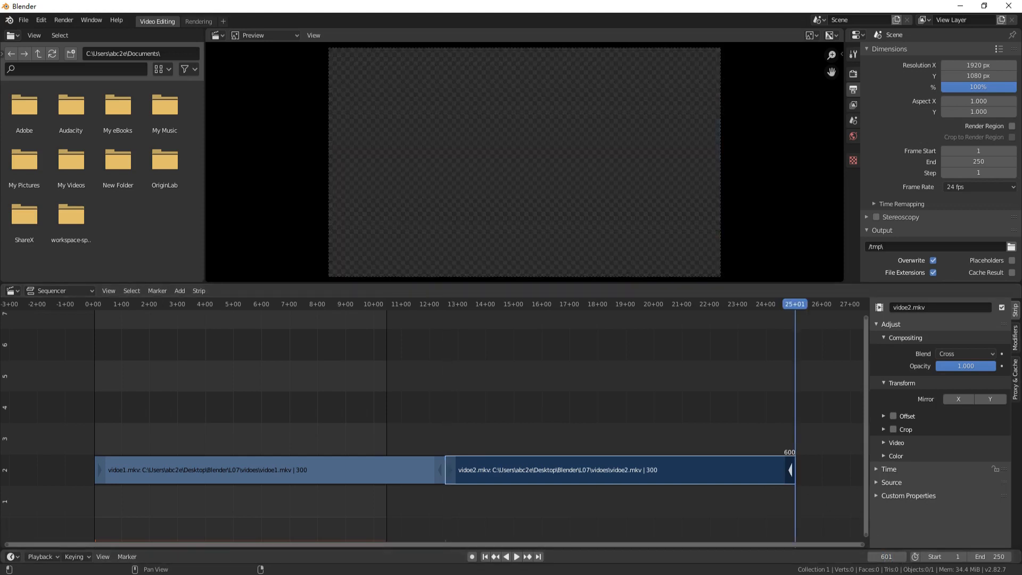
pyautogui.scroll(-5, 595, 471)
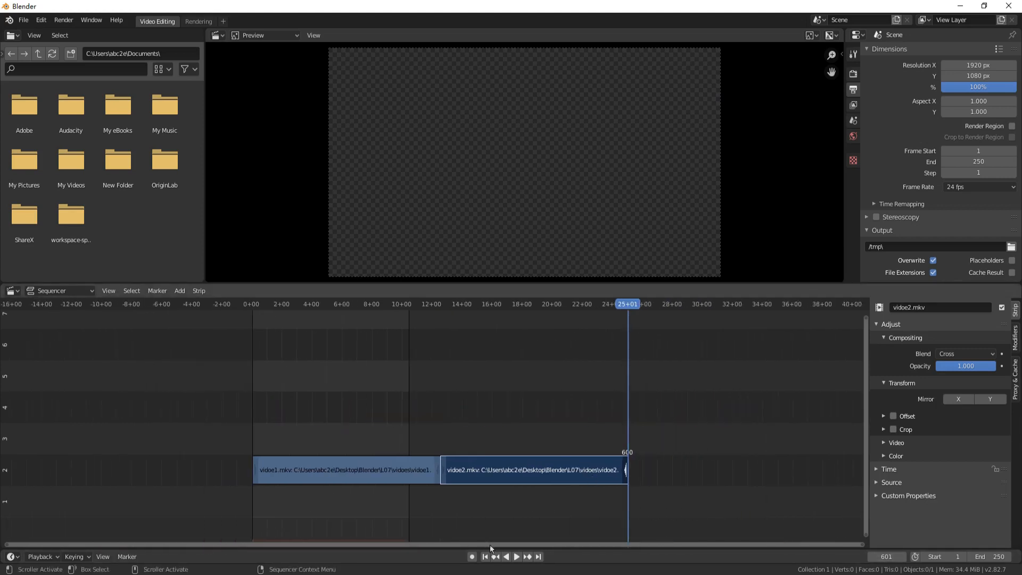
pyautogui.moveTo(489, 544); pyautogui.dragTo(683, 548)
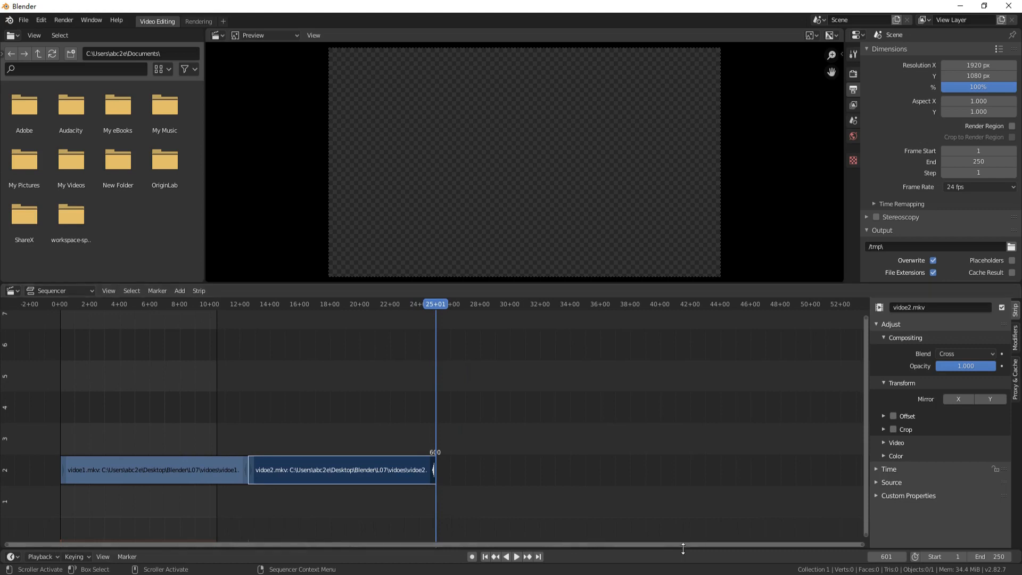
pyautogui.click(179, 291)
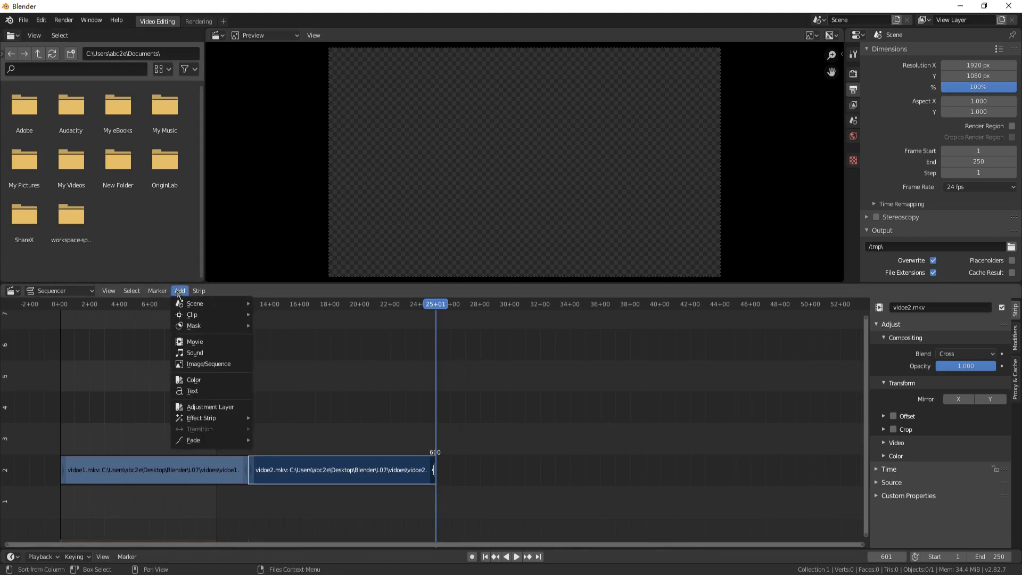
pyautogui.click(195, 342)
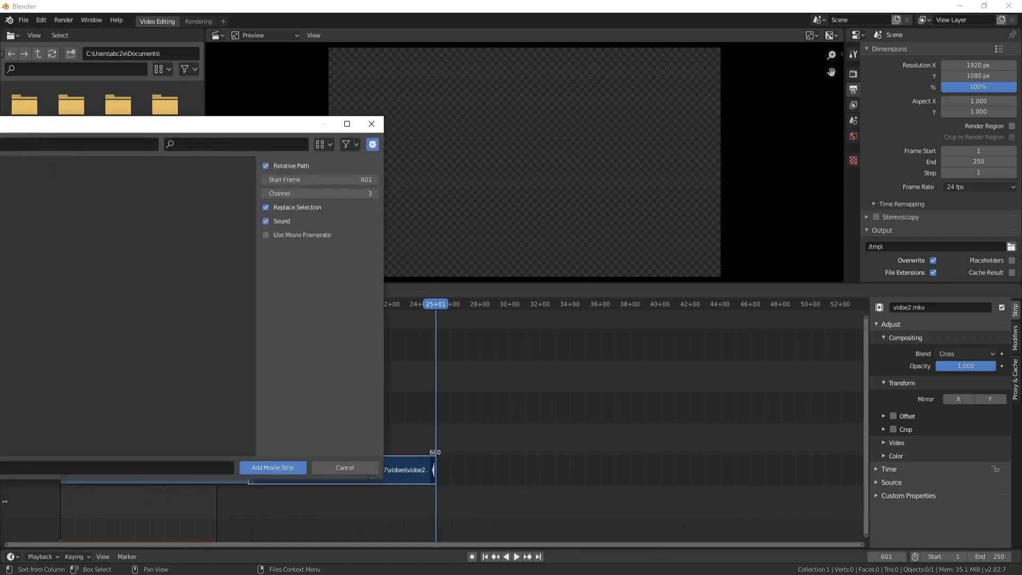
pyautogui.doubleClick(252, 167)
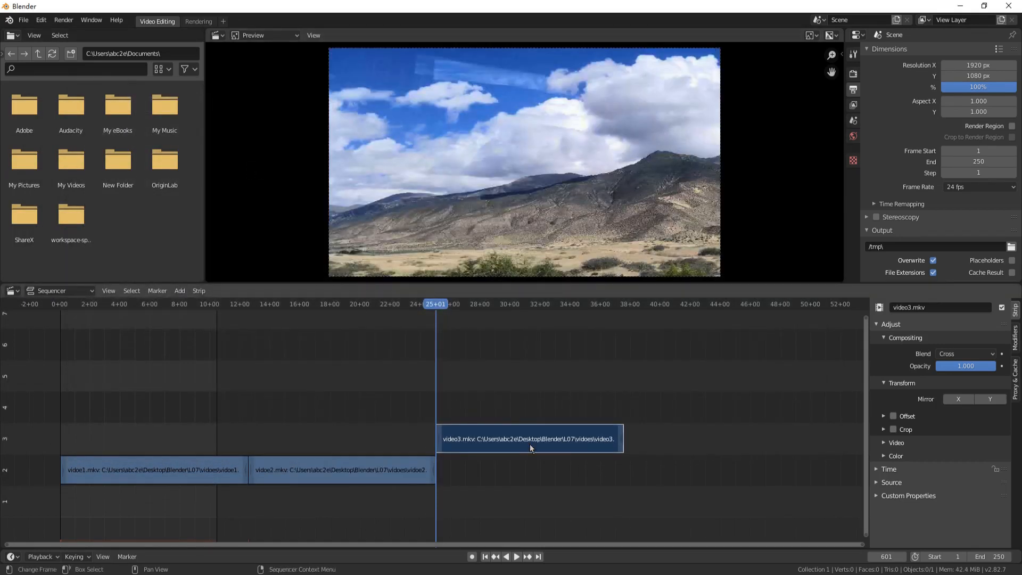
pyautogui.moveTo(530, 439); pyautogui.dragTo(530, 459)
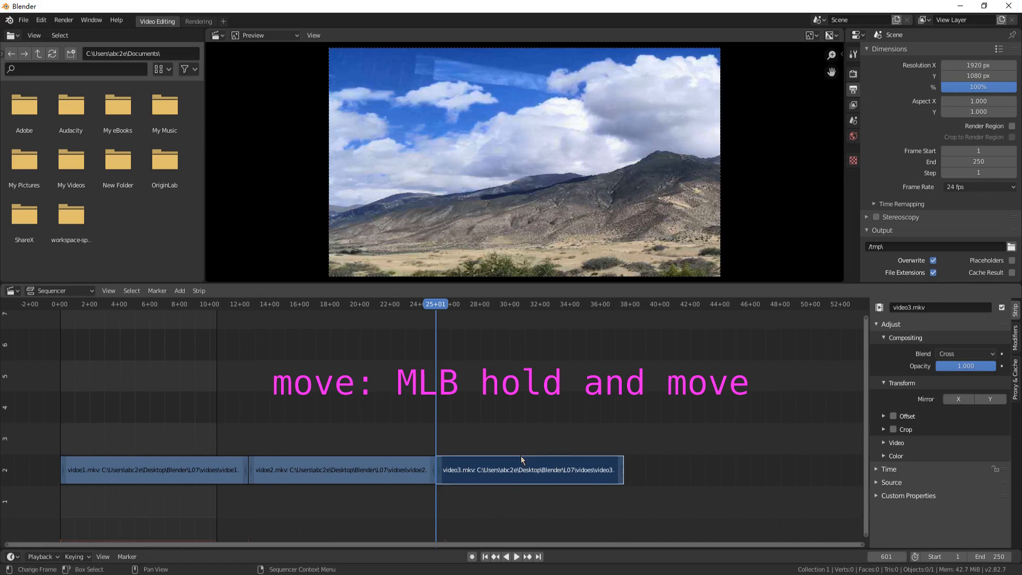
# - Set the scene's end frame to 3000
pyautogui.scroll(-5, 530, 408)
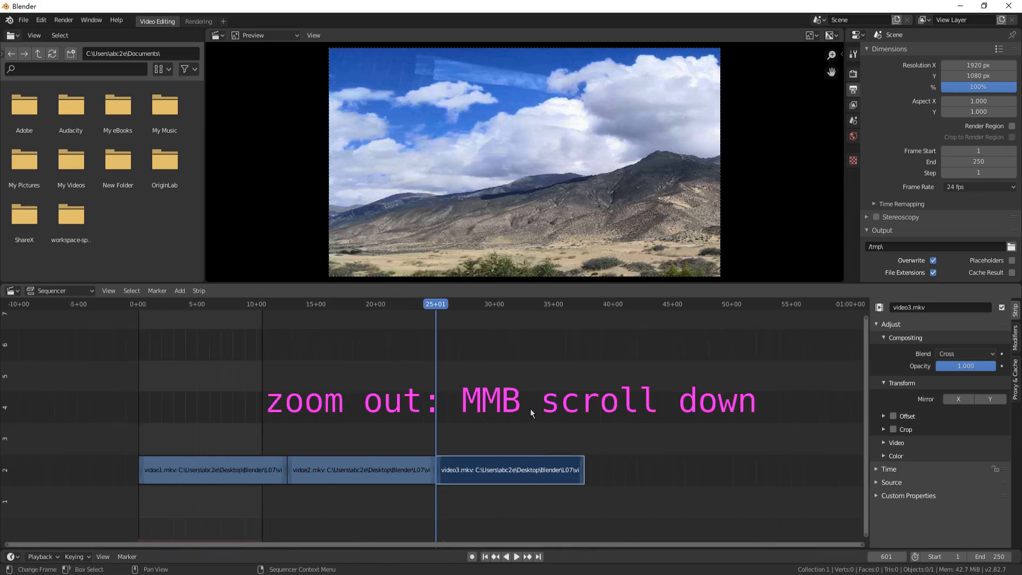
pyautogui.scroll(-2, 530, 408)
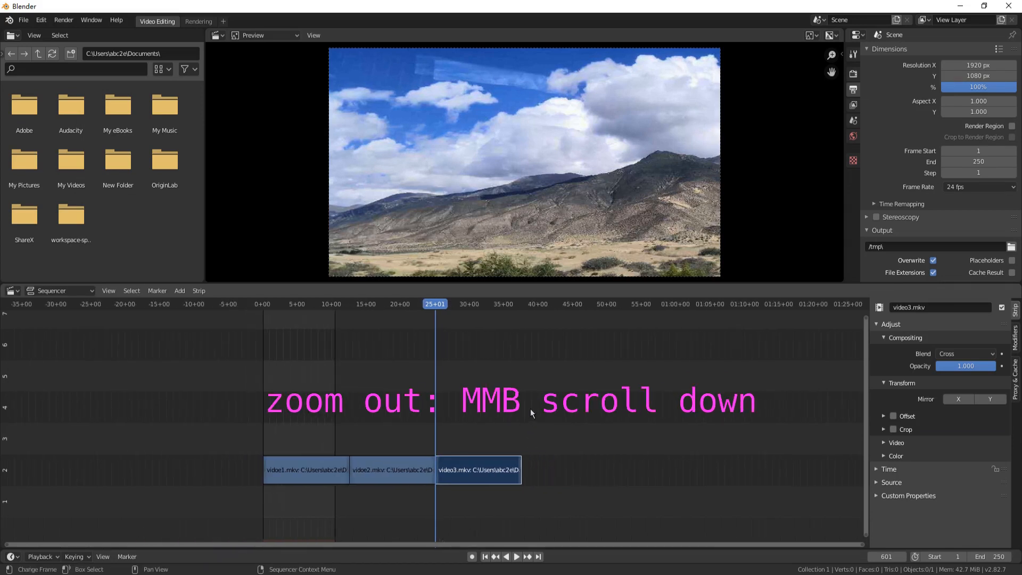
pyautogui.scroll(-1, 530, 407)
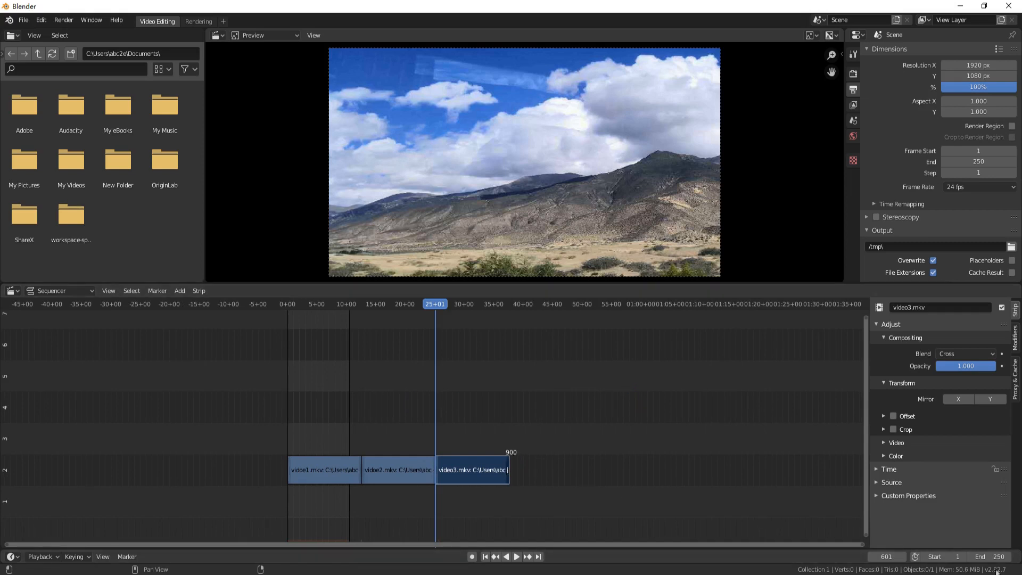
pyautogui.write('3000')
pyautogui.press('Return')
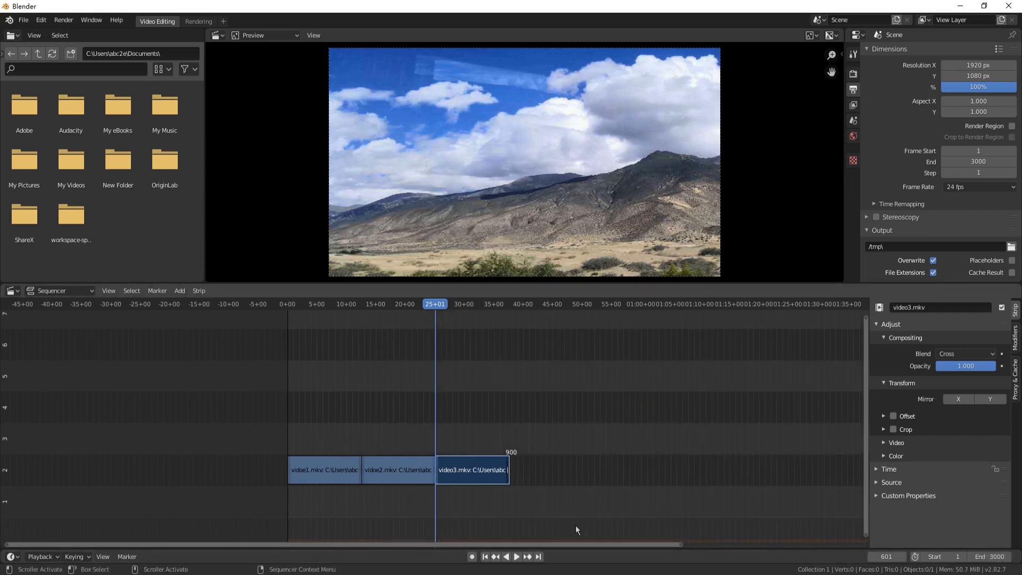
# - Play the sequence from about 9+22 in the first clip across the cut into the second clip, and stop playback
pyautogui.moveTo(569, 541); pyautogui.dragTo(724, 540)
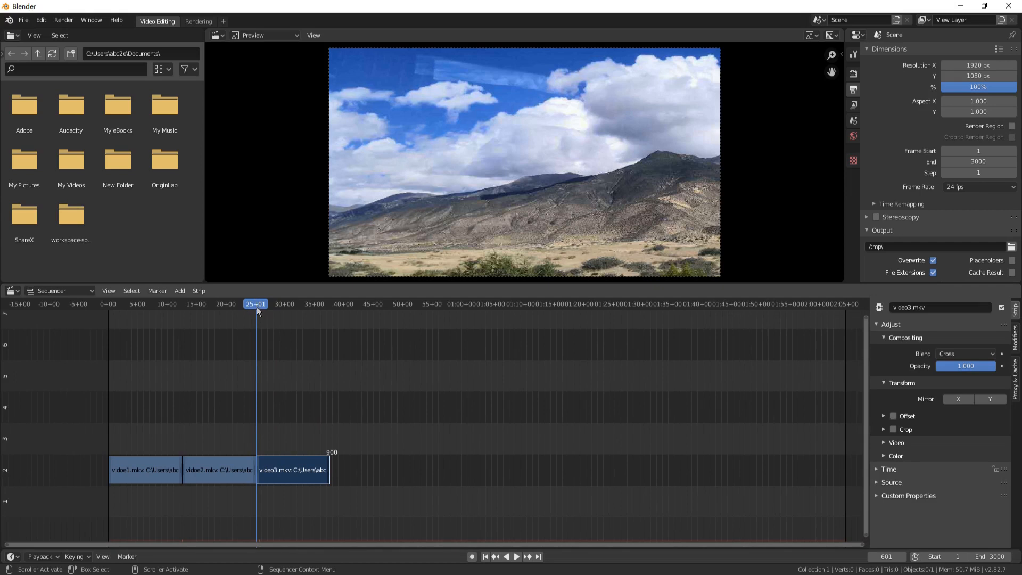
pyautogui.moveTo(257, 307); pyautogui.dragTo(168, 303)
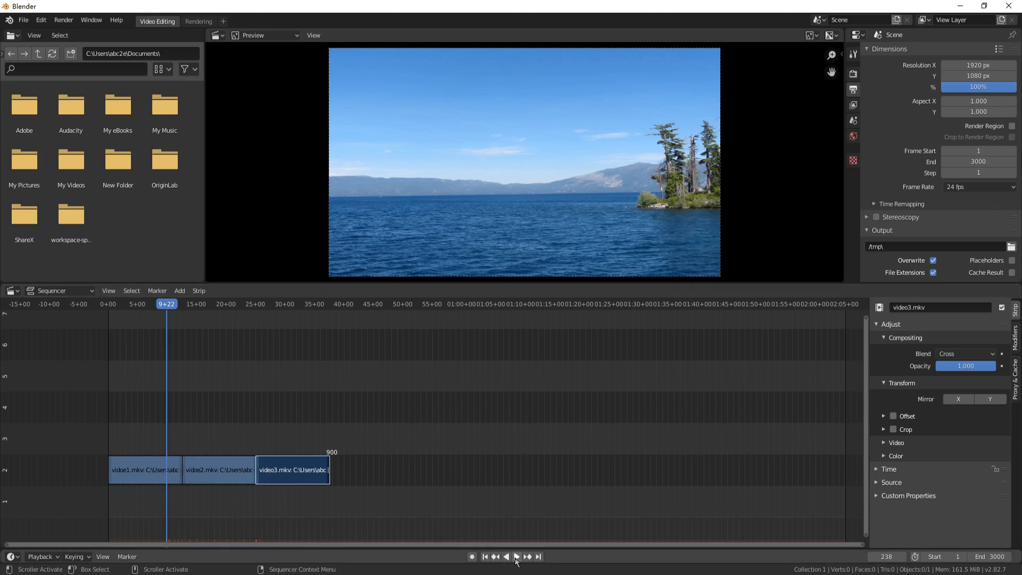
pyautogui.click(516, 557)
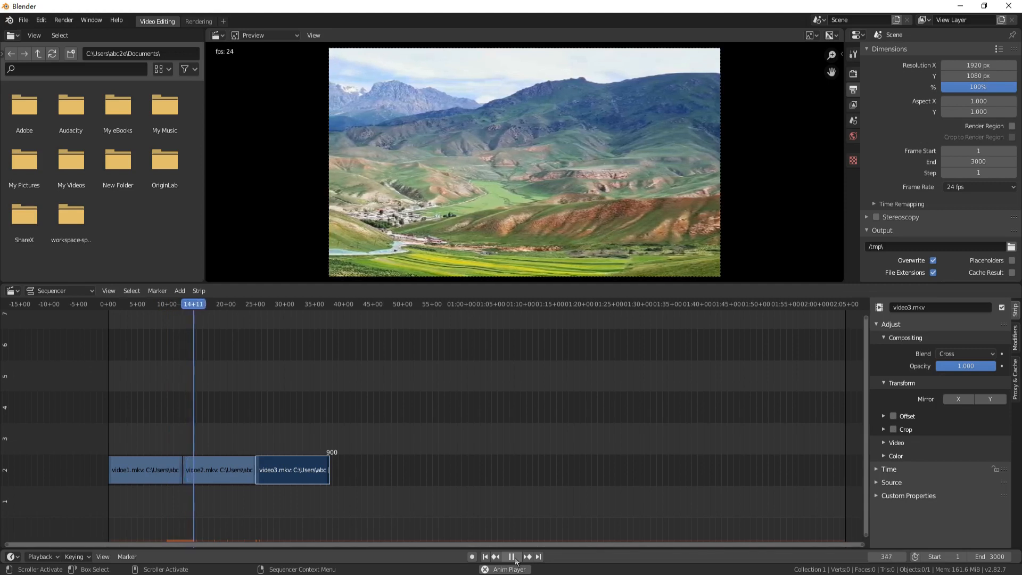
pyautogui.click(512, 556)
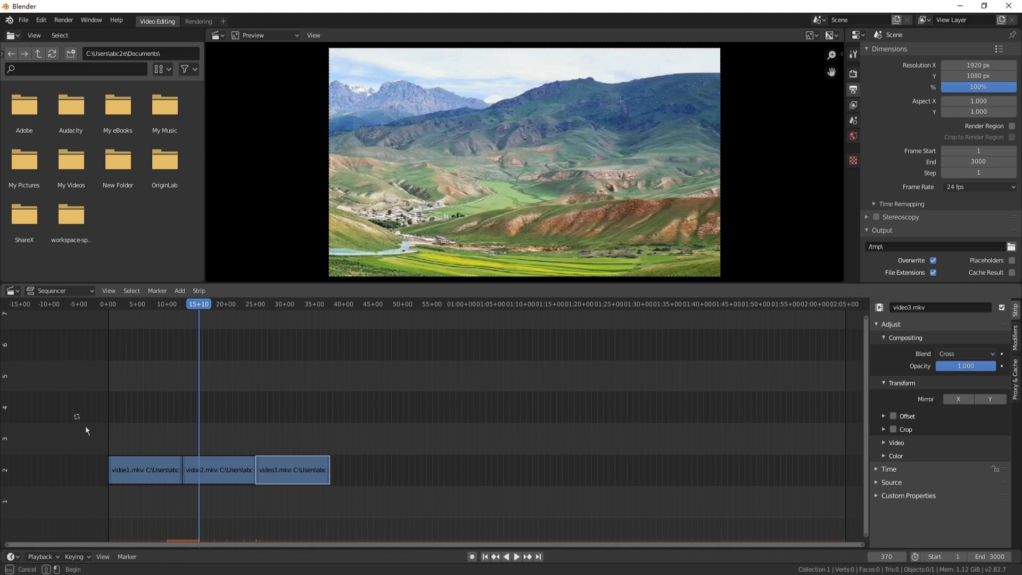
# - Duplicate all three movie strips by copy and paste, and place the copies on channel 2 directly after the originals
pyautogui.moveTo(75, 414); pyautogui.dragTo(348, 506)
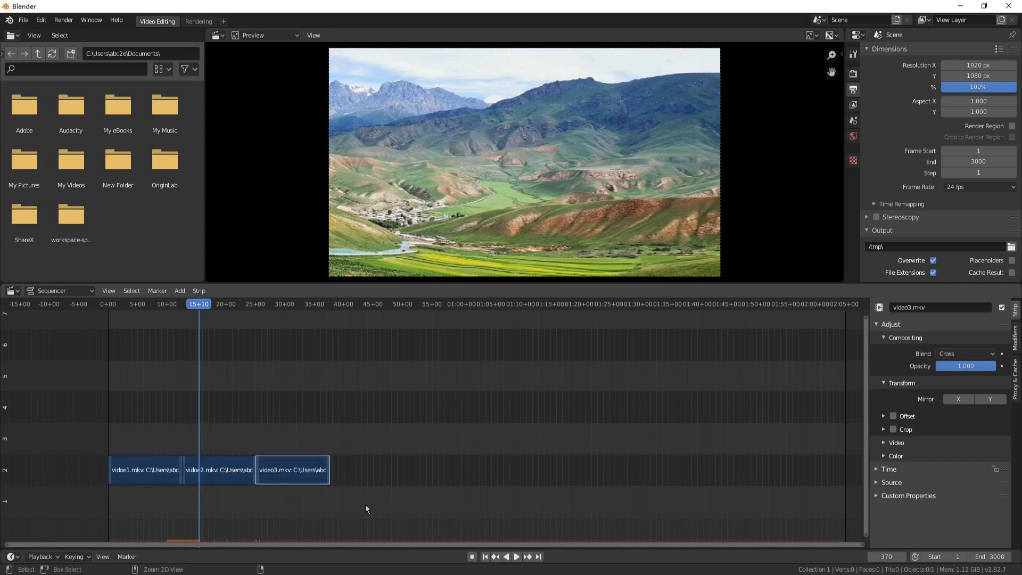
pyautogui.hotkey('ctrl', 'c')
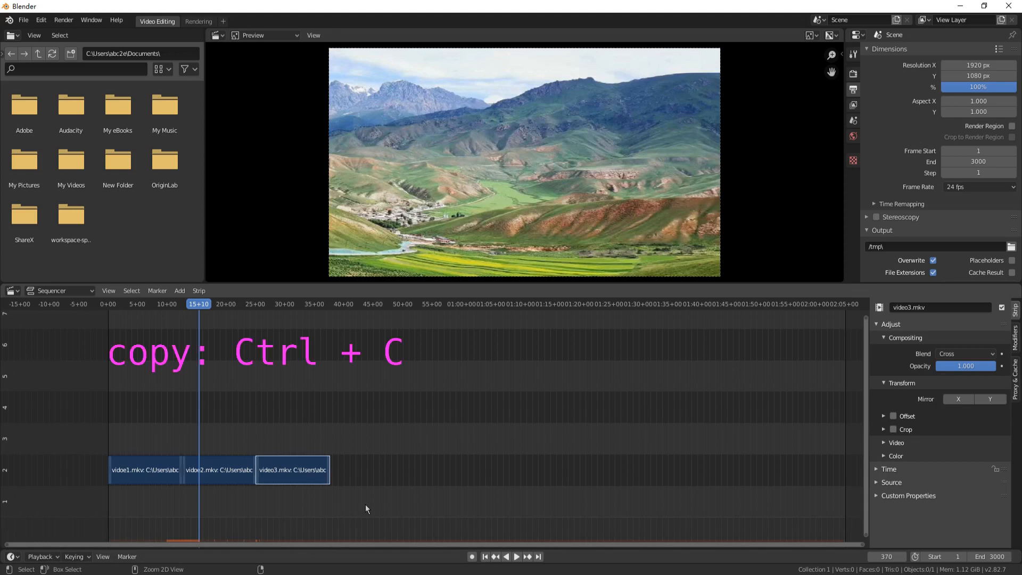
pyautogui.hotkey('ctrl', 'v')
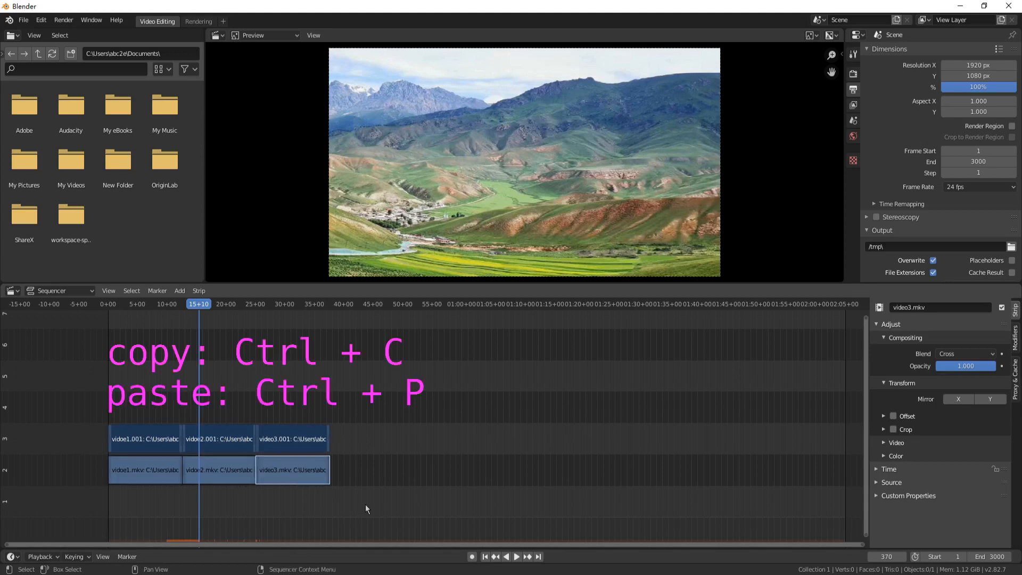
pyautogui.moveTo(151, 438); pyautogui.dragTo(342, 456)
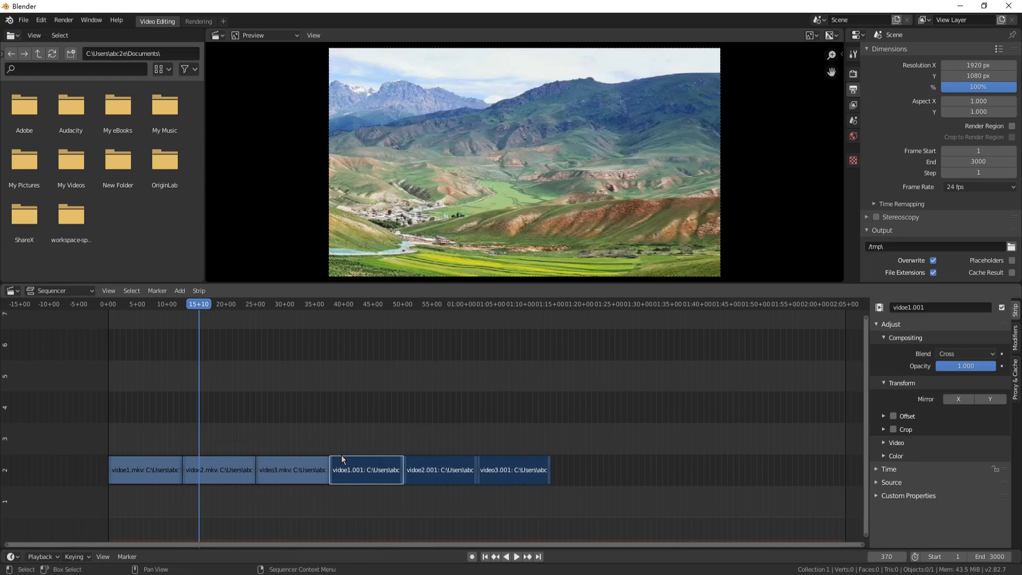
# - Add a Fade Out to the copied vidoe1 strip, the fourth clip on channel 2
pyautogui.click(374, 471)
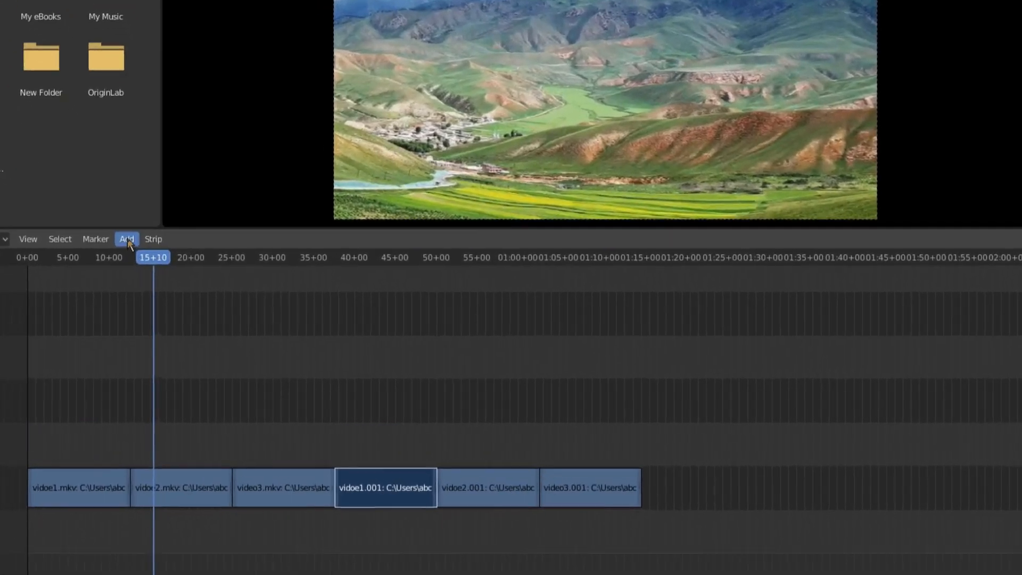
pyautogui.click(180, 293)
pyautogui.click(94, 207)
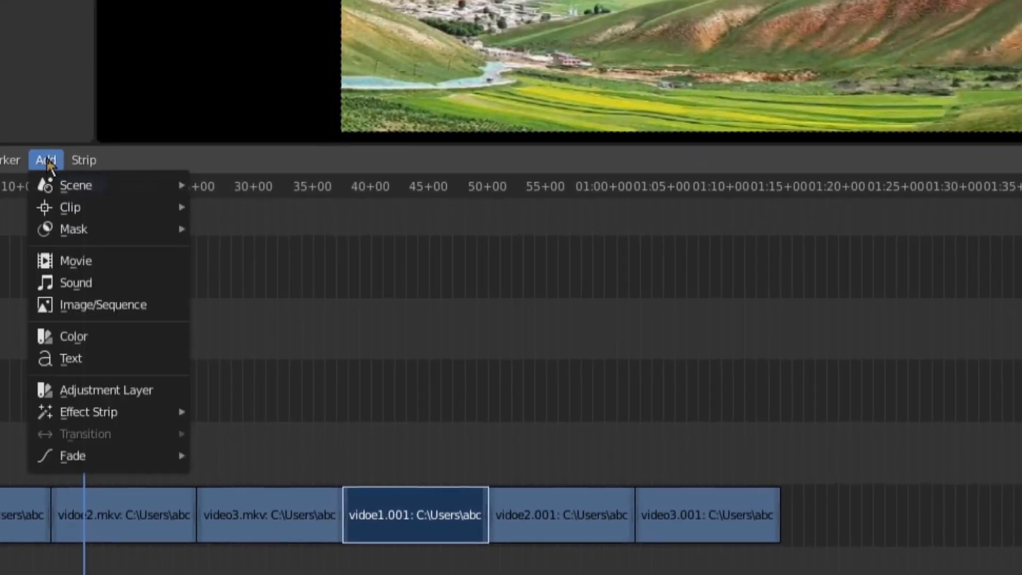
pyautogui.moveTo(129, 456)
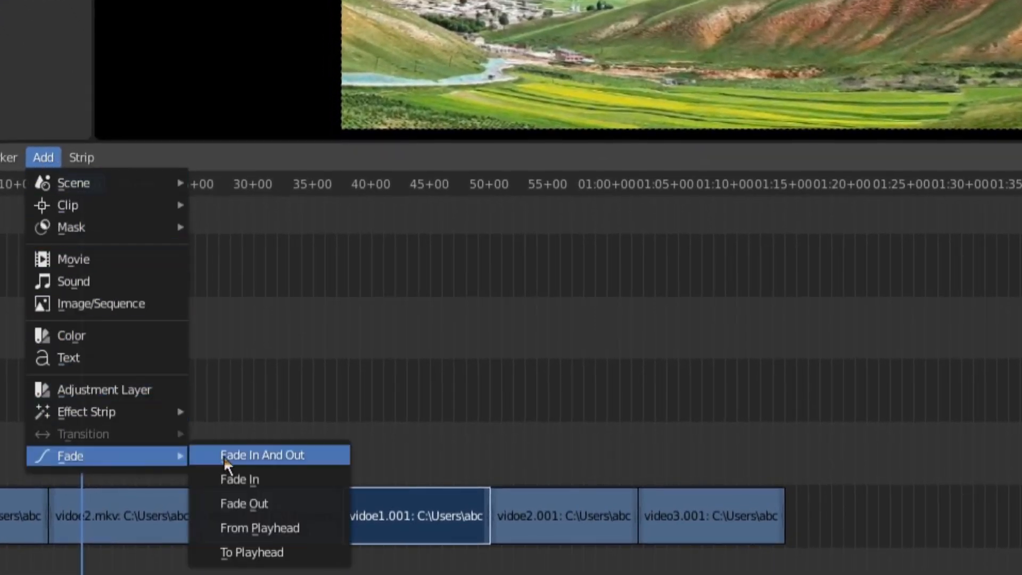
pyautogui.click(259, 503)
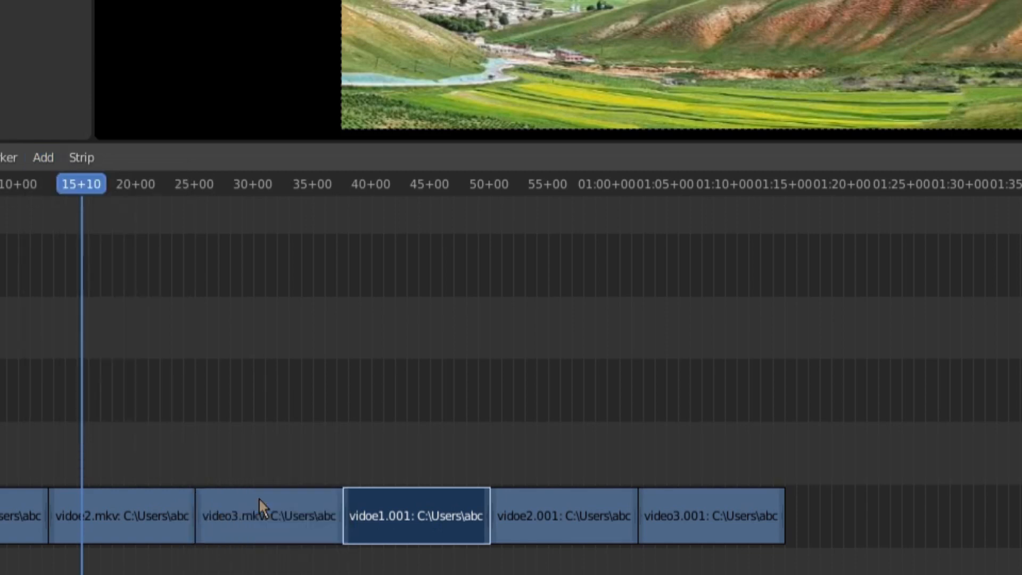
# - Add a Fade In And Out to the vidoe2.001 strip, the fifth clip on channel 2
pyautogui.click(573, 513)
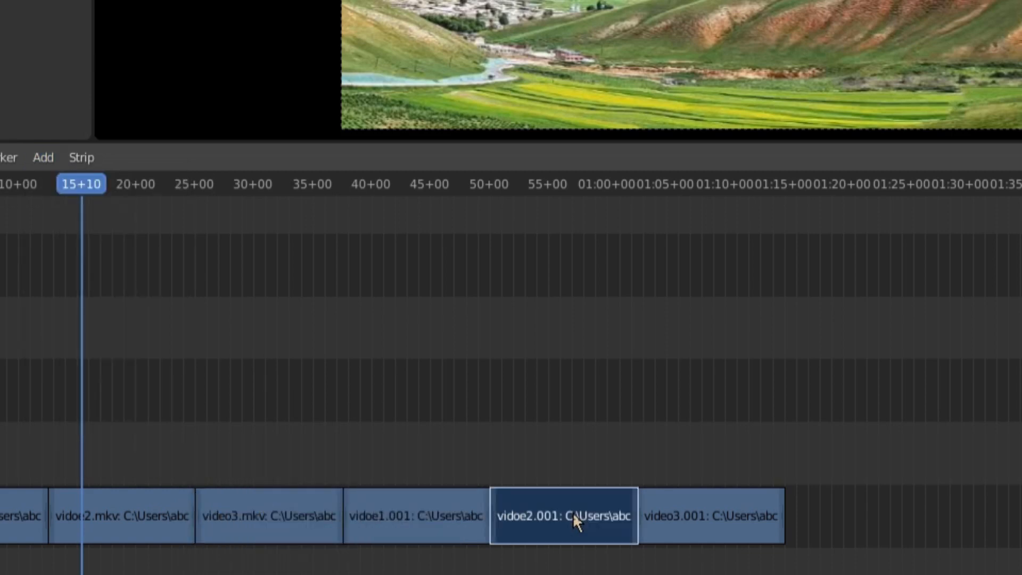
pyautogui.click(41, 160)
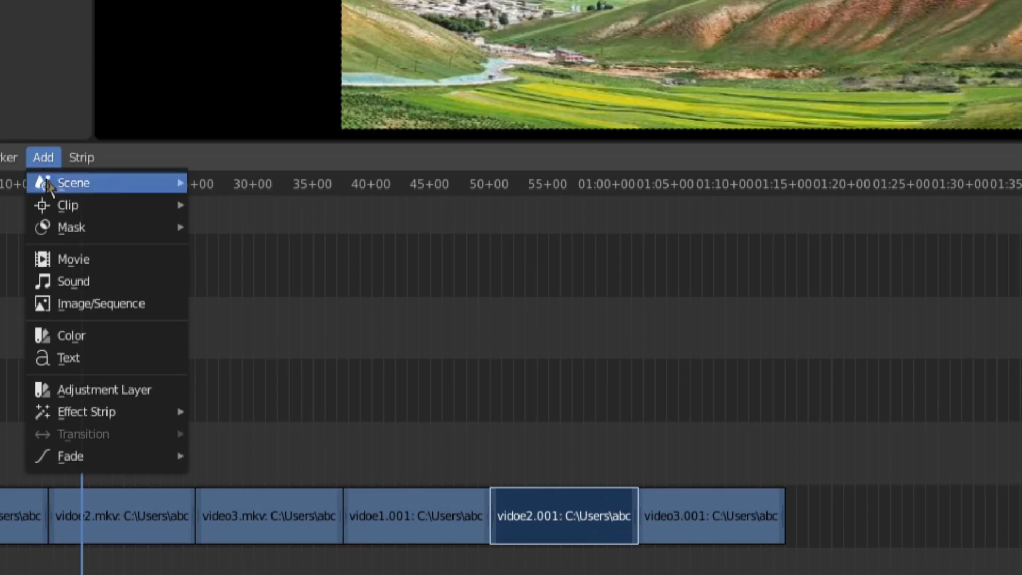
pyautogui.moveTo(130, 451)
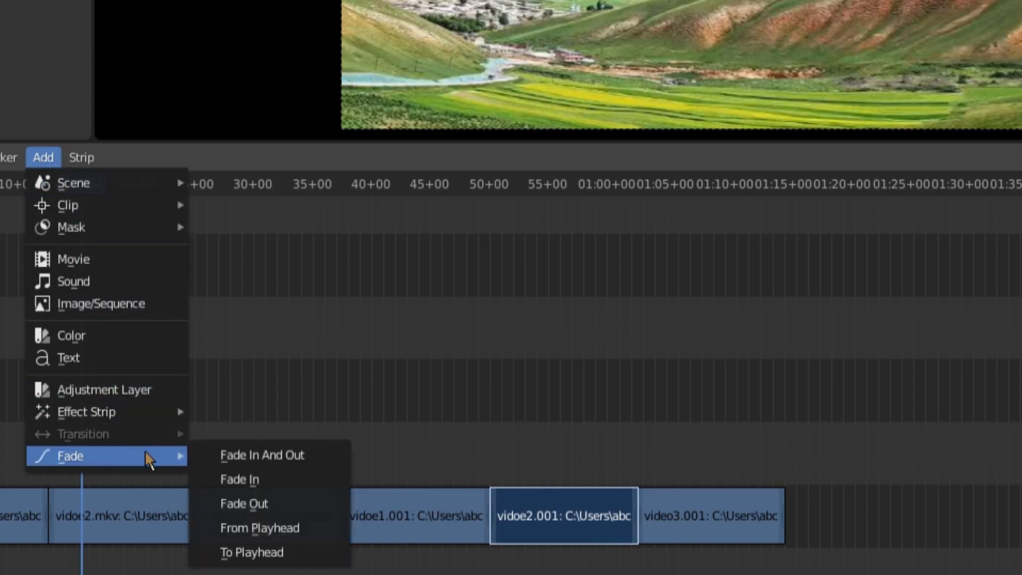
pyautogui.click(281, 456)
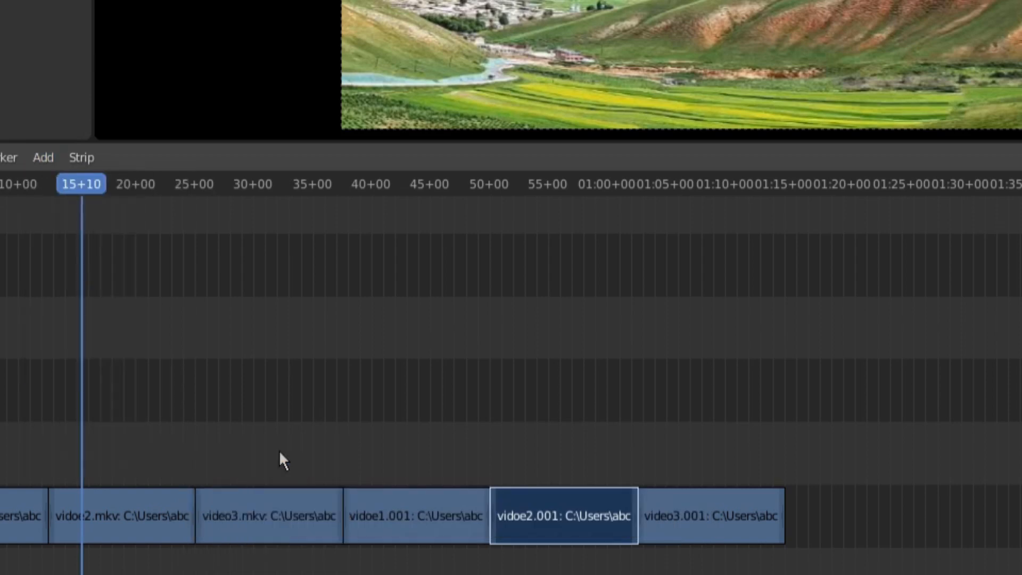
# - Add a Fade In to the video3.001 strip, the sixth clip on channel 2
pyautogui.click(733, 522)
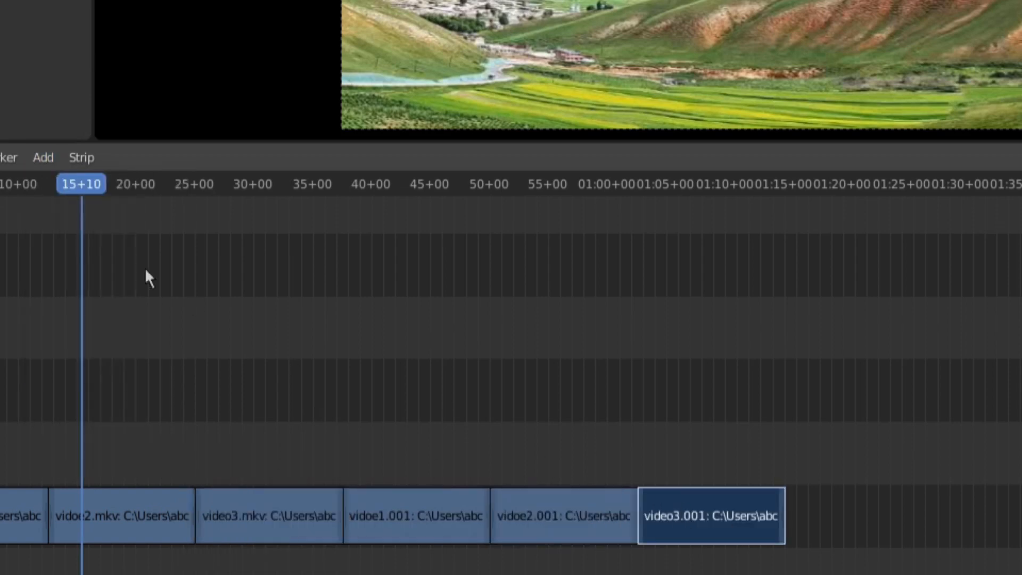
pyautogui.click(43, 161)
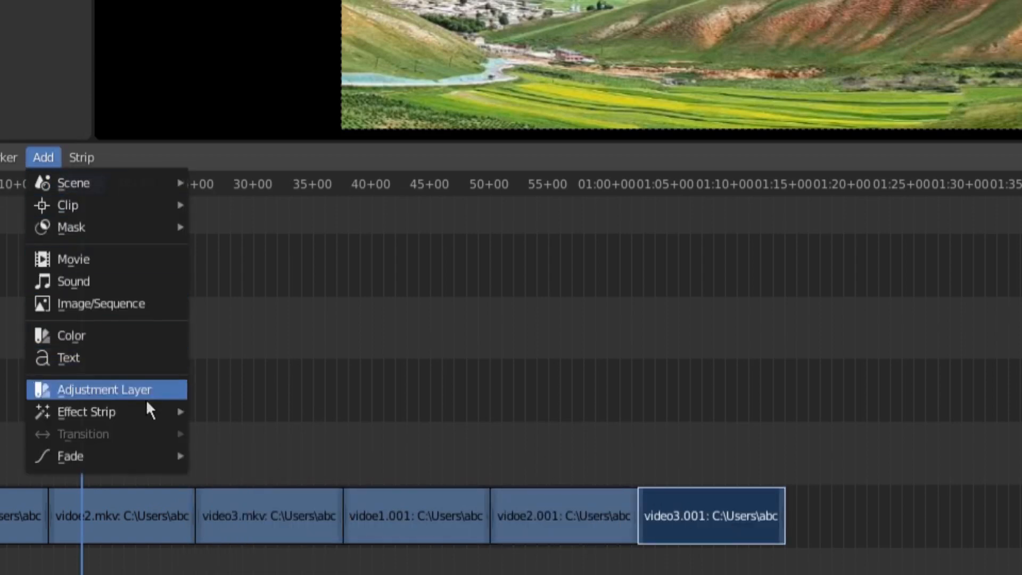
pyautogui.moveTo(142, 456)
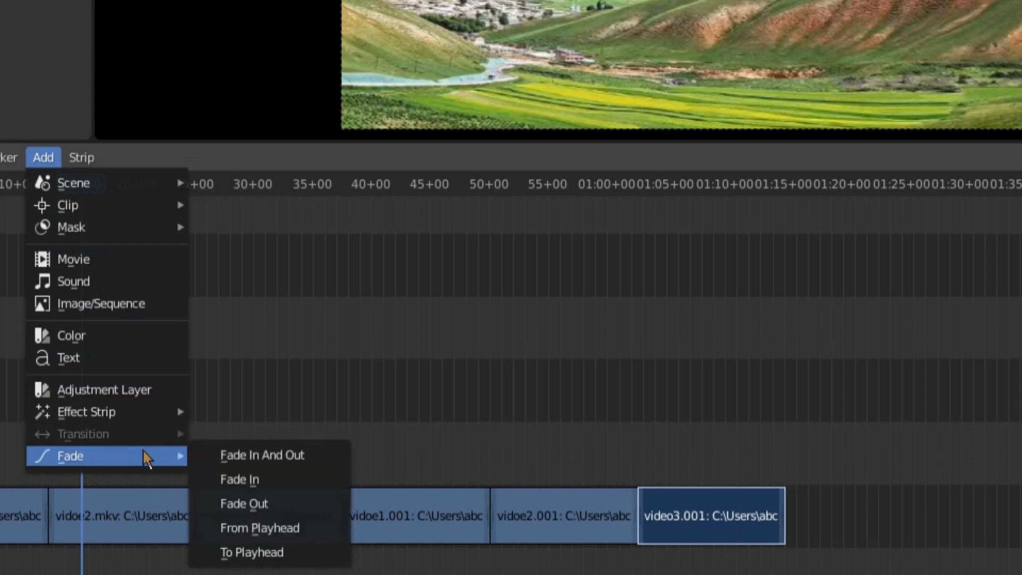
pyautogui.click(239, 479)
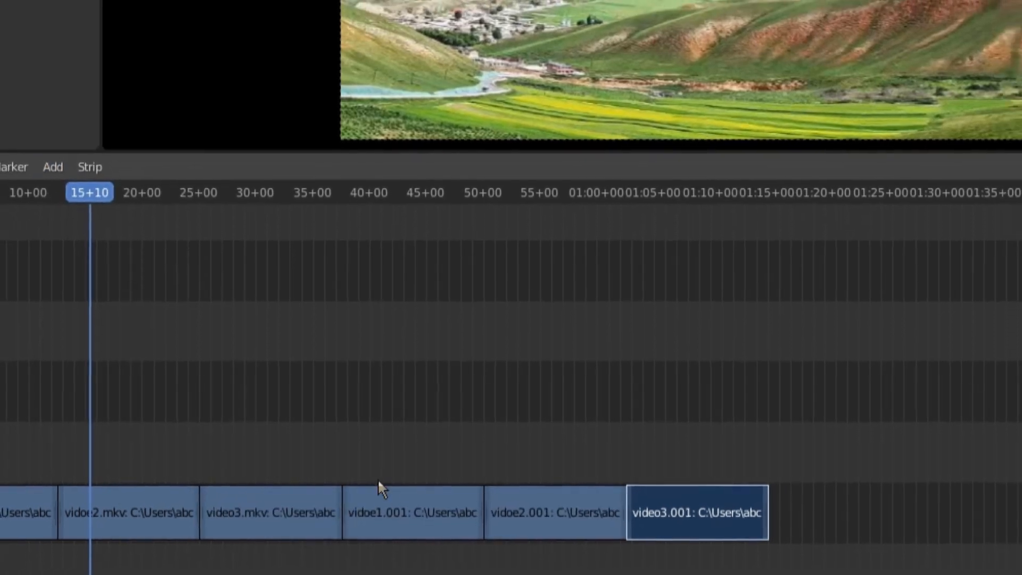
# - Play the faded clips from about 38+18 in vidoe1.001 through to the start of video3.001, and stop playback
pyautogui.click(110, 192)
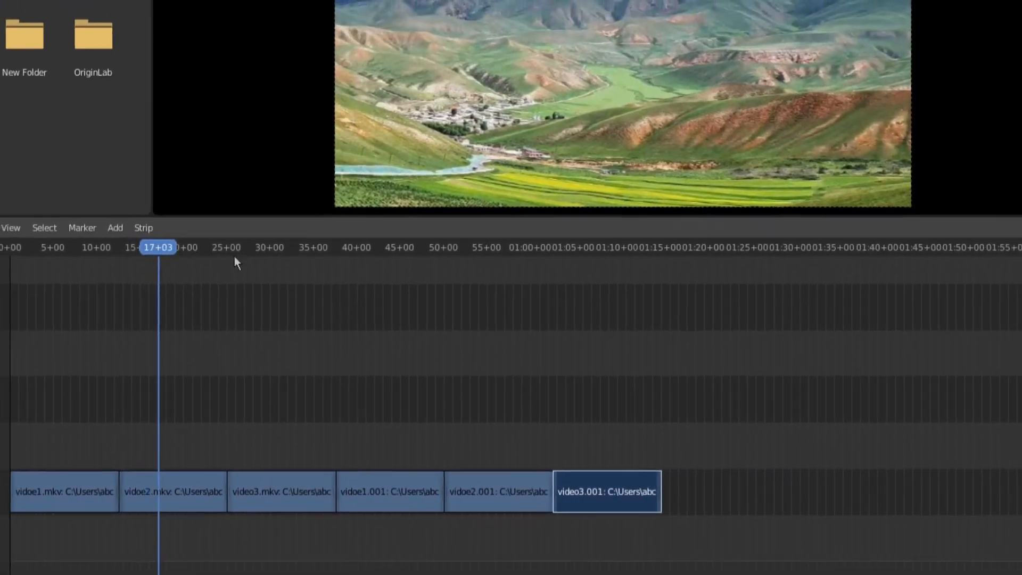
pyautogui.moveTo(234, 256); pyautogui.dragTo(345, 278)
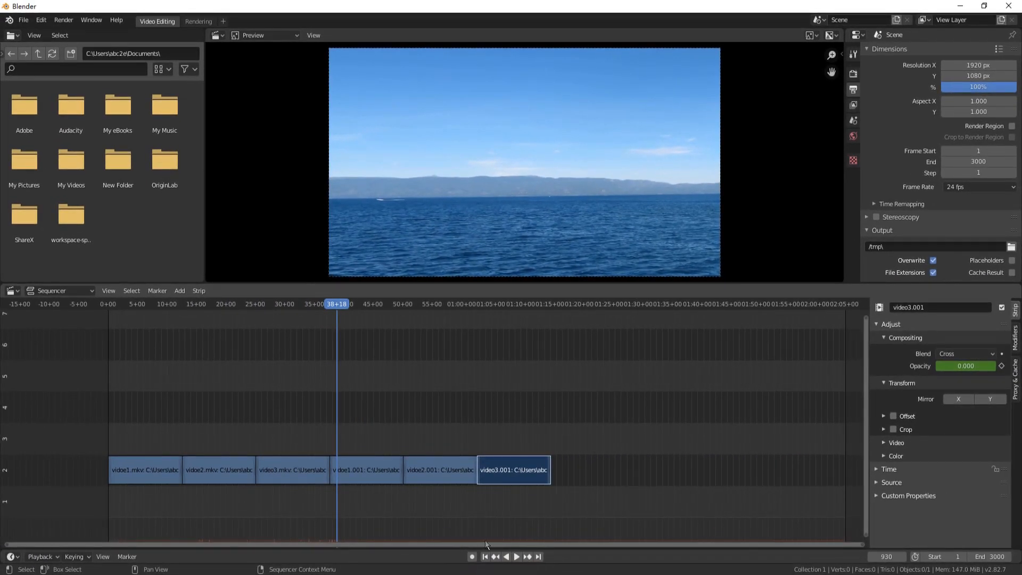
pyautogui.click(516, 557)
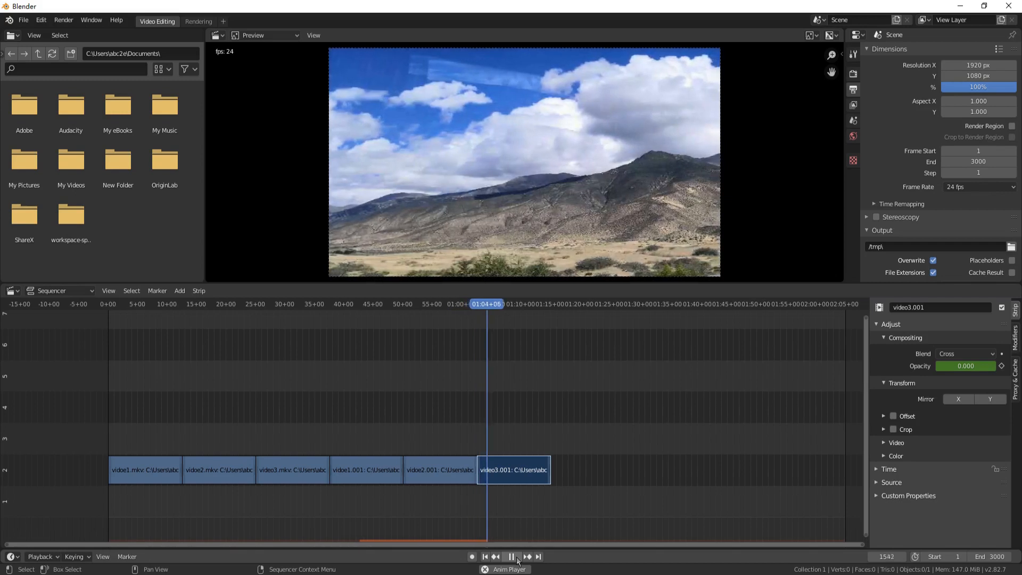
pyautogui.click(512, 556)
# - Duplicate the three original movie strips by copy and paste, and place the copies on channel 2 directly after video3.001
pyautogui.click(486, 474)
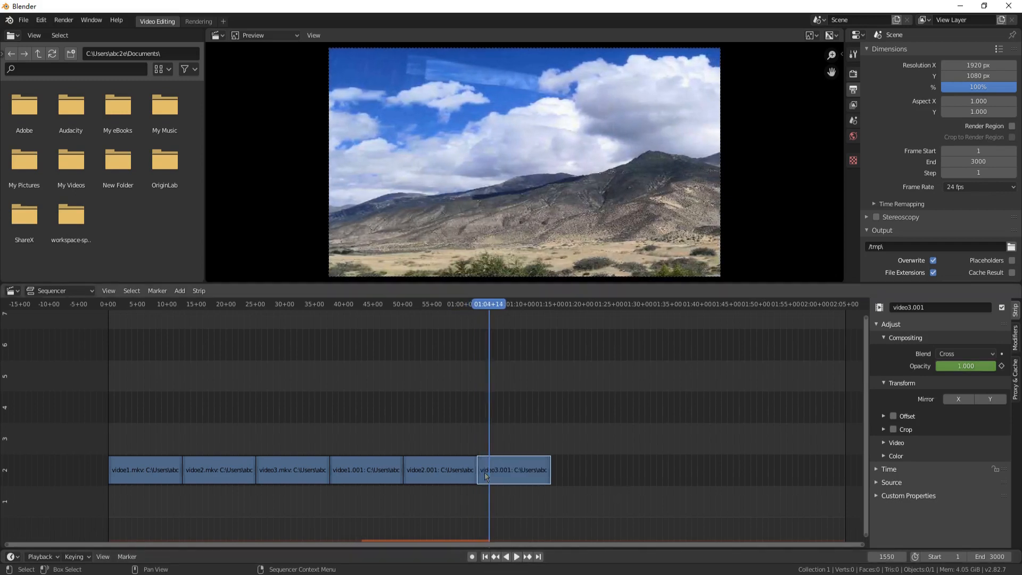
pyautogui.moveTo(65, 393); pyautogui.dragTo(308, 519)
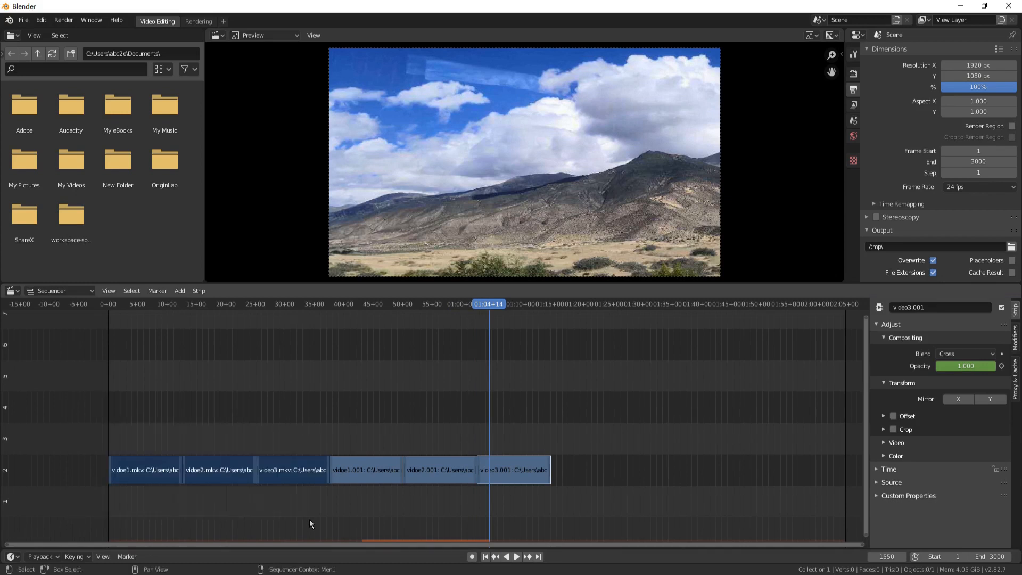
pyautogui.hotkey('ctrl', 'c')
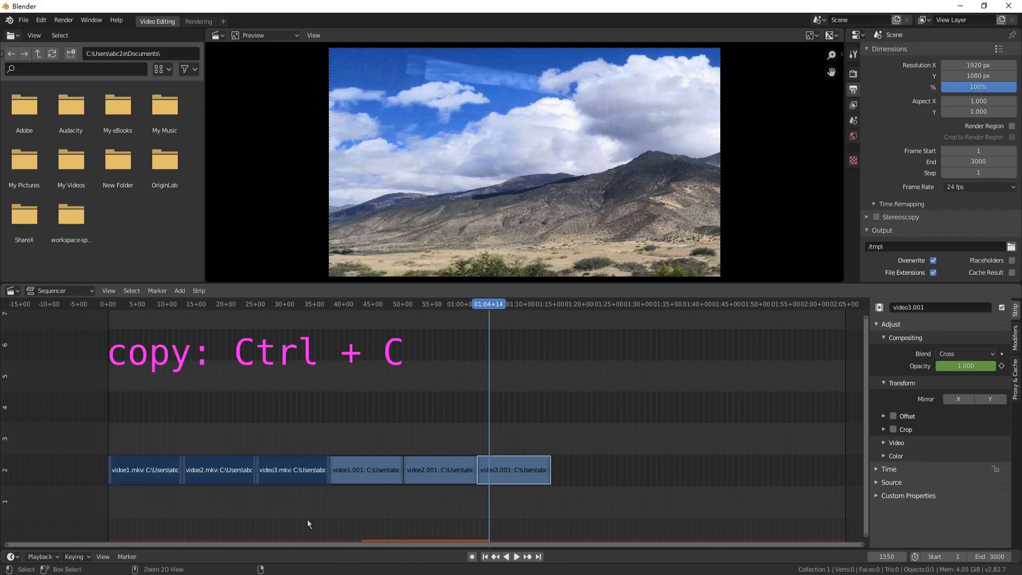
pyautogui.hotkey('ctrl', 'v')
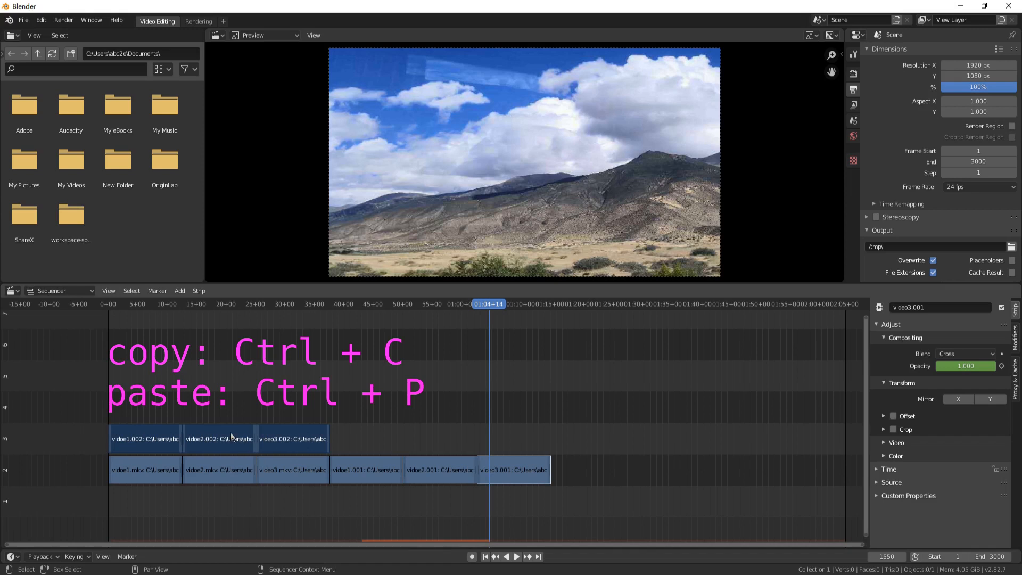
pyautogui.moveTo(221, 440); pyautogui.dragTo(647, 463)
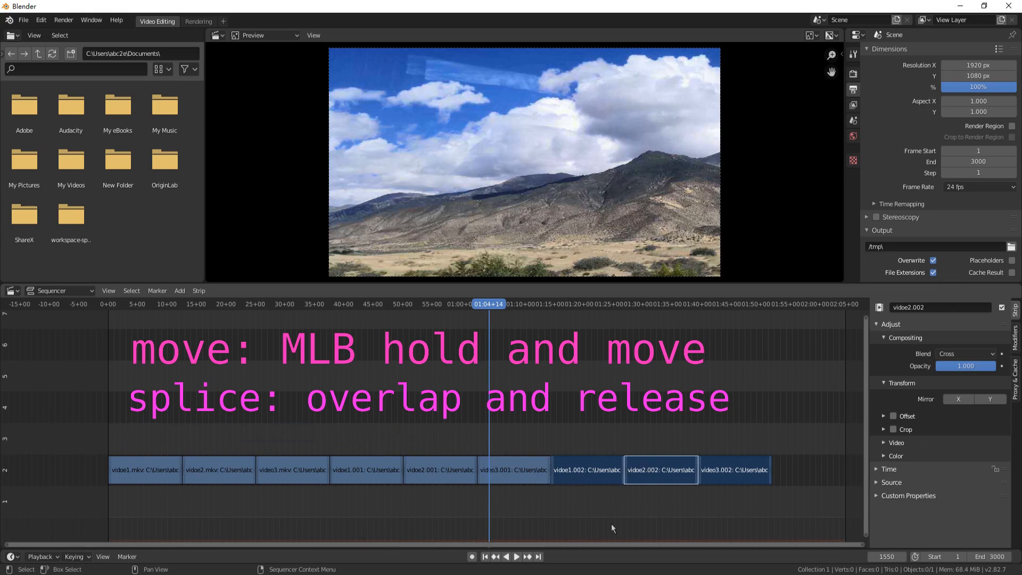
# - Add a Fade Out to the vidoe1.002 strip, the first clip of the newest copies on channel 2
pyautogui.moveTo(564, 545); pyautogui.dragTo(618, 545)
pyautogui.scroll(-3, 663, 507)
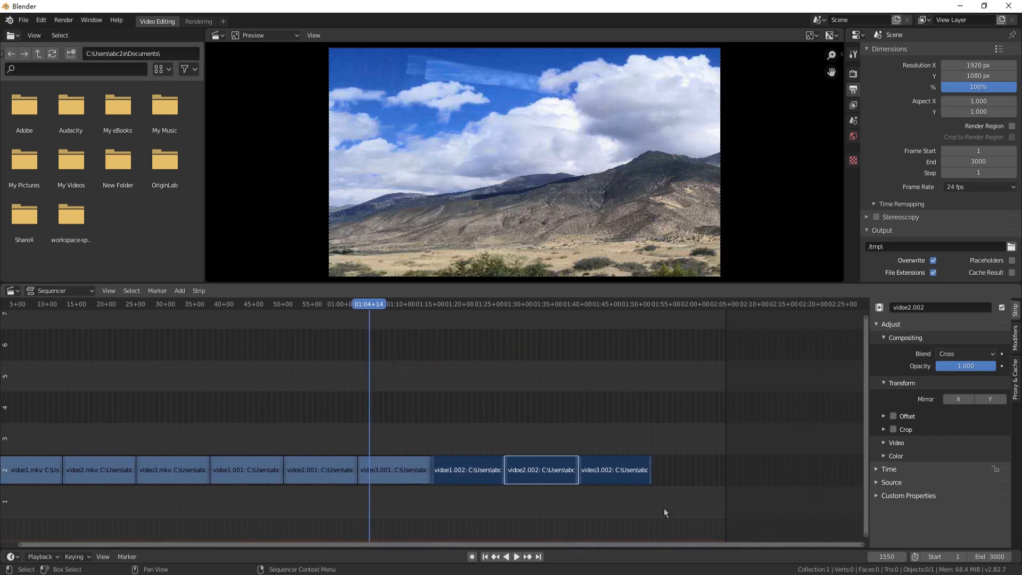
pyautogui.scroll(6, 663, 508)
pyautogui.scroll(2, 658, 512)
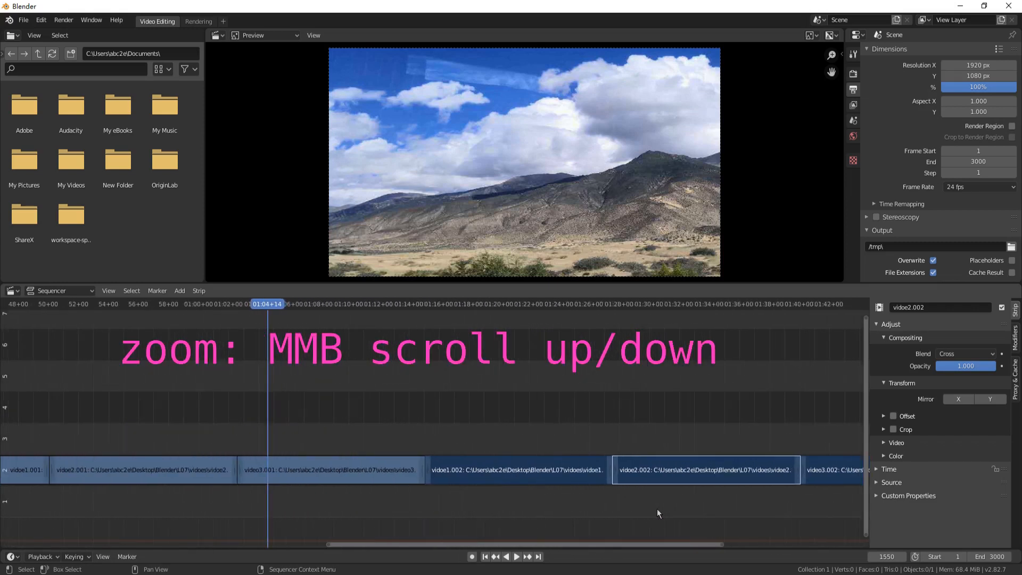
pyautogui.moveTo(592, 545); pyautogui.dragTo(647, 541)
pyautogui.scroll(-3, 664, 527)
pyautogui.scroll(-1, 598, 516)
pyautogui.scroll(-1, 409, 497)
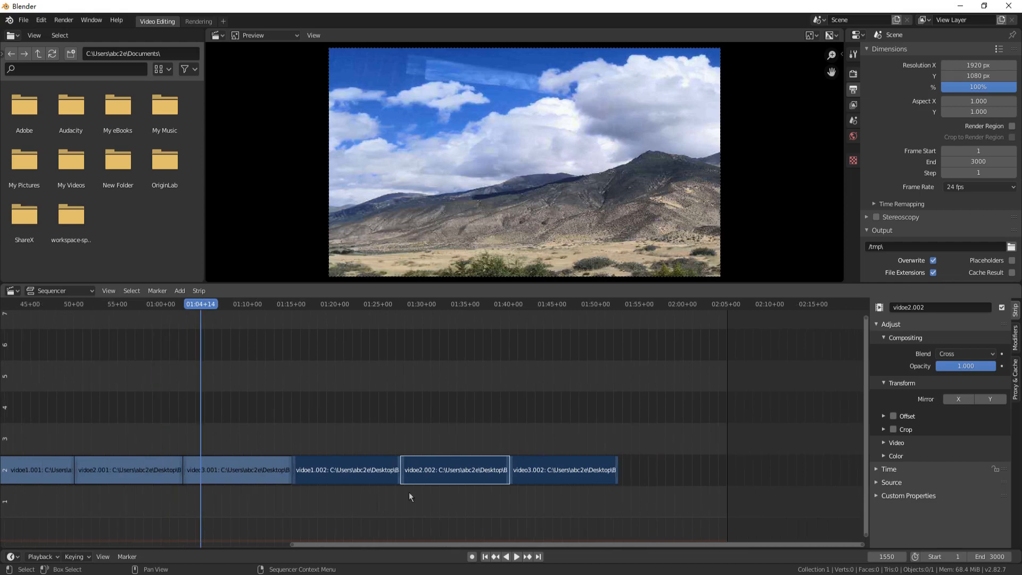
pyautogui.click(364, 479)
pyautogui.click(180, 291)
pyautogui.moveTo(213, 439)
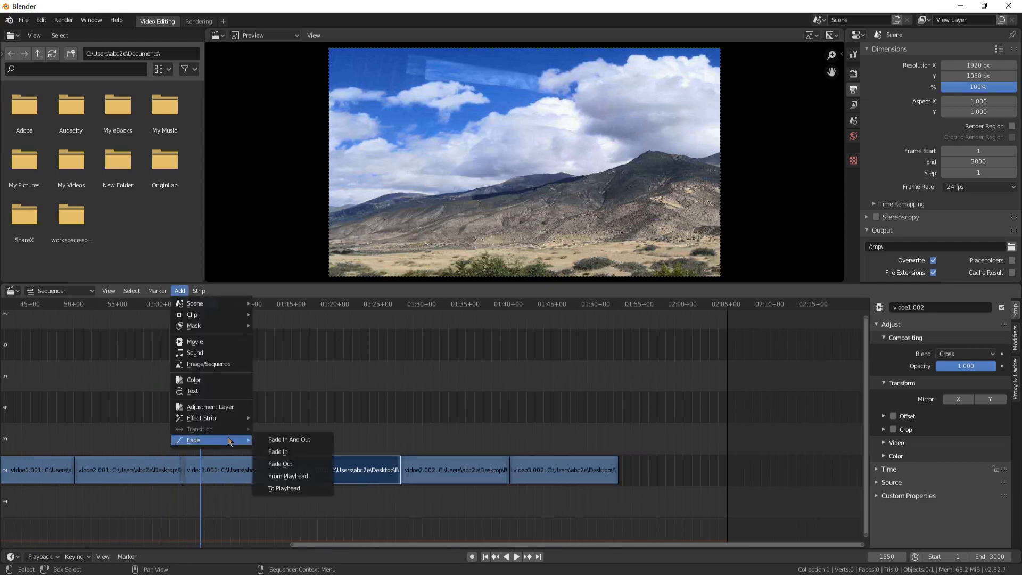
pyautogui.click(298, 454)
# - Add a fade to the vidoe2.002 strip and a Fade In to the video3.002 strip
pyautogui.click(455, 470)
pyautogui.click(180, 290)
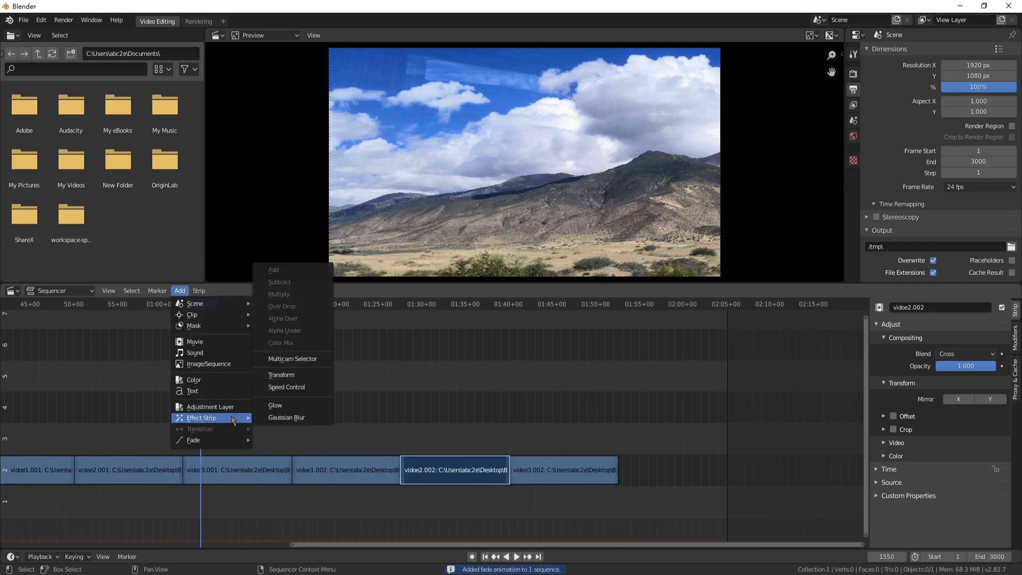
pyautogui.moveTo(251, 440)
pyautogui.click(278, 452)
pyautogui.click(564, 470)
pyautogui.click(180, 291)
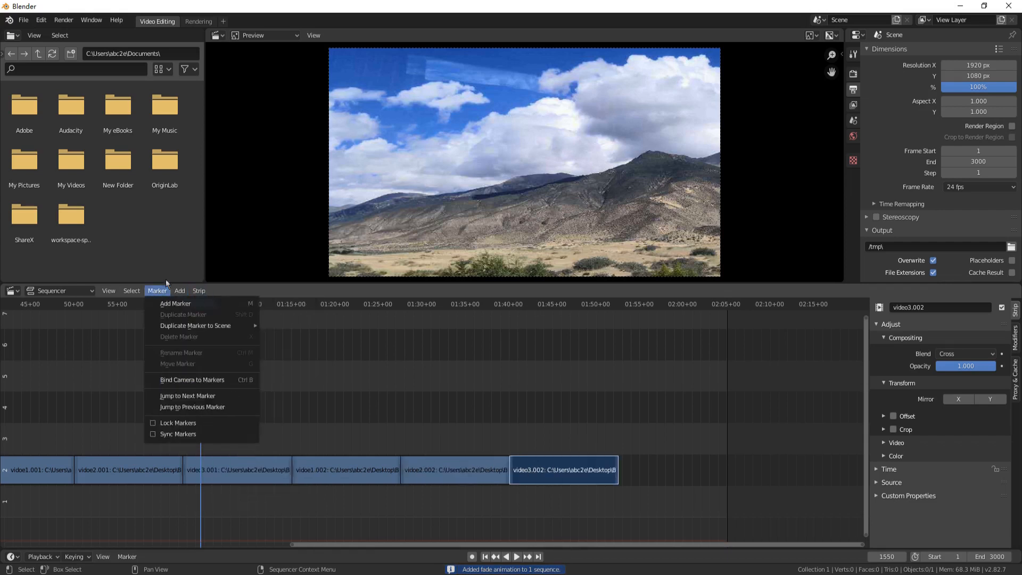
pyautogui.click(282, 452)
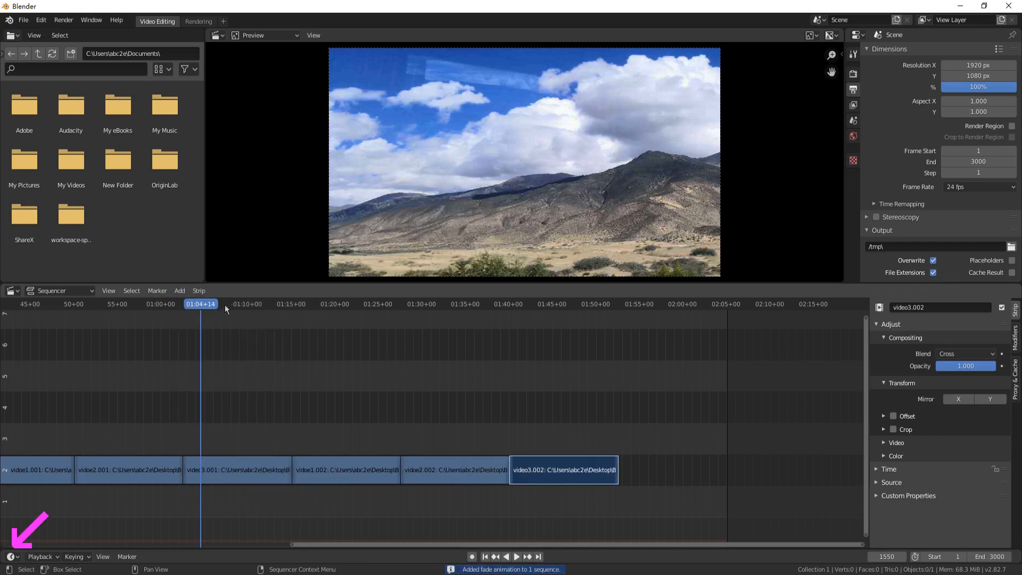
# - Play part of the vidoe1.002 clip from about 01:19+22, stop at 01:24+01, and select the vidoe1.002 strip
pyautogui.press('space')
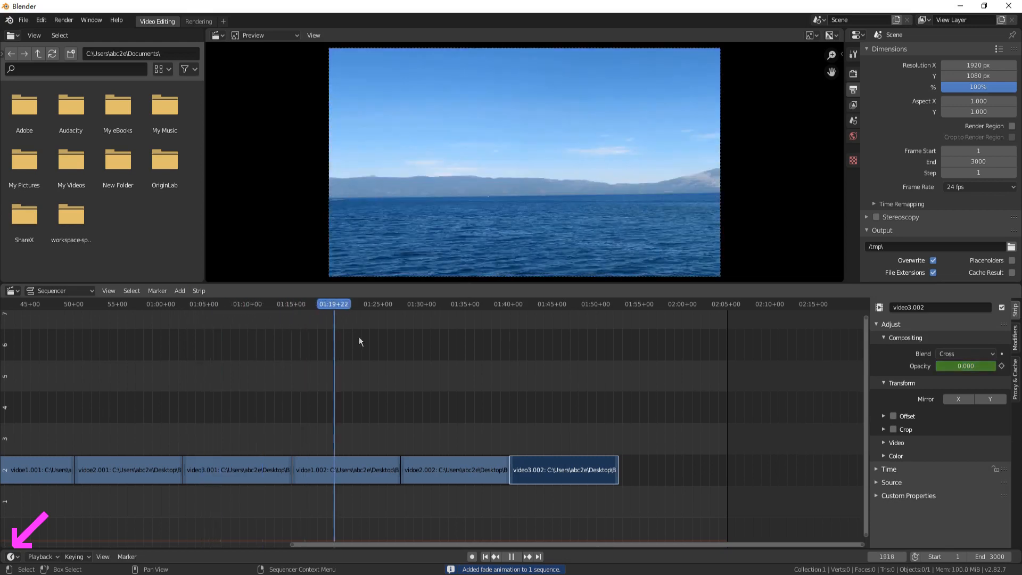
pyautogui.press('space')
pyautogui.click(370, 470)
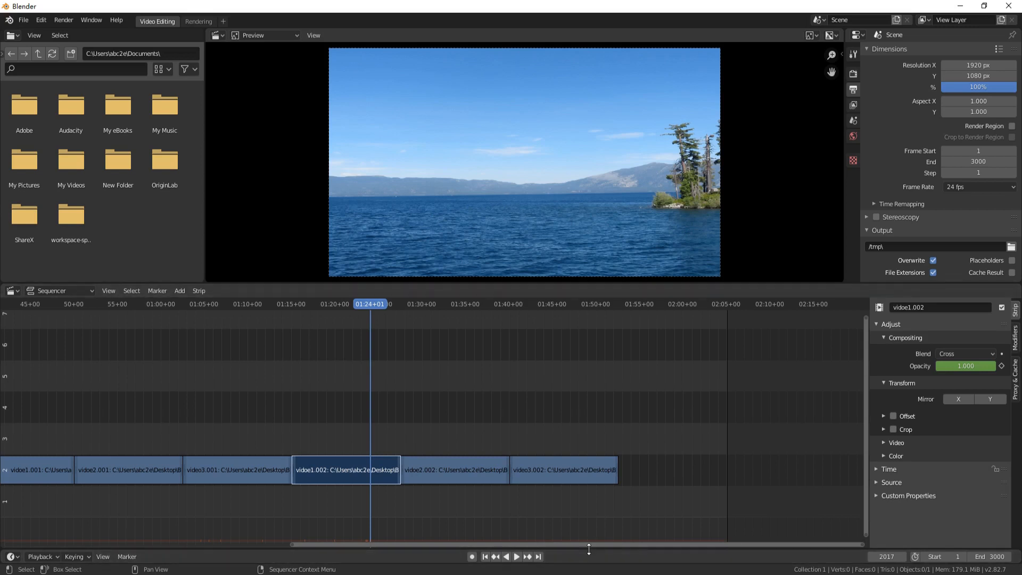
# - Enlarge the timeline editor below the sequencer and step the playhead back five frames to frame 2012
pyautogui.moveTo(589, 548); pyautogui.dragTo(571, 462)
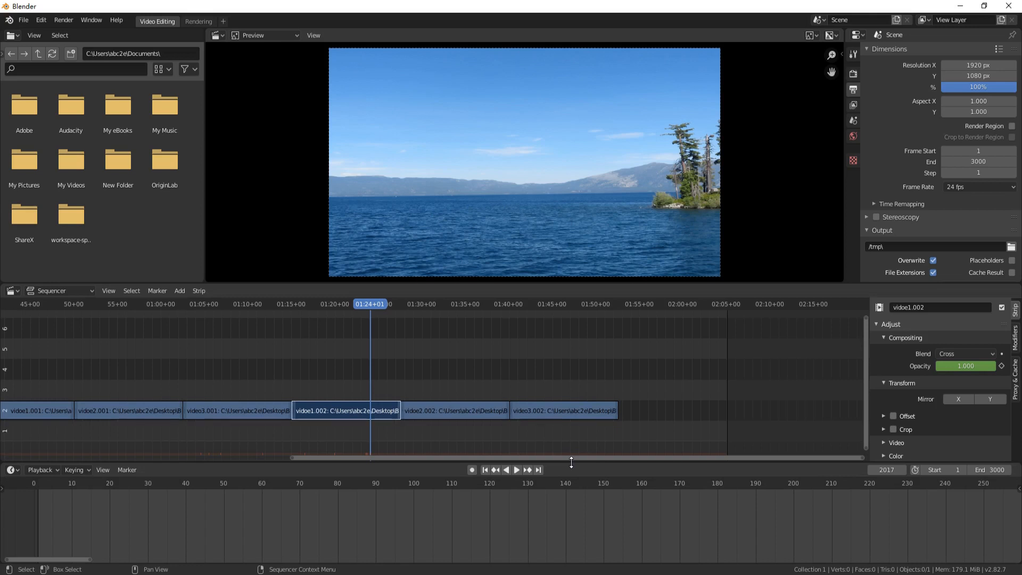
pyautogui.press('Left')
pyautogui.press('Left')
pyautogui.press('Left')
pyautogui.press('Left')
pyautogui.press('Left')
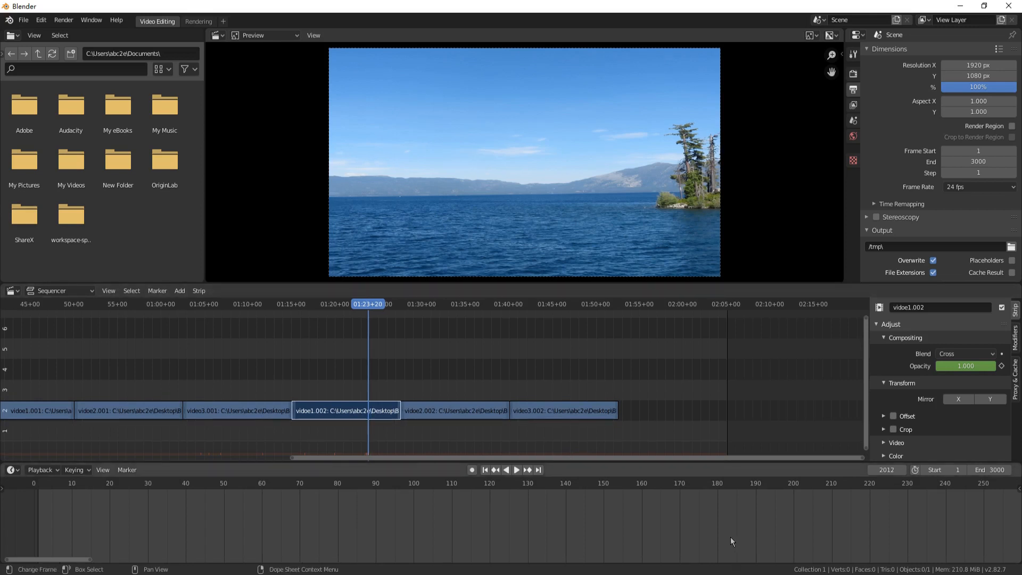
# - Examine the fade keyframes of the vidoe1.002 strip in the timeline, just after frame 2050
pyautogui.scroll(-6, 727, 534)
pyautogui.scroll(-10, 724, 529)
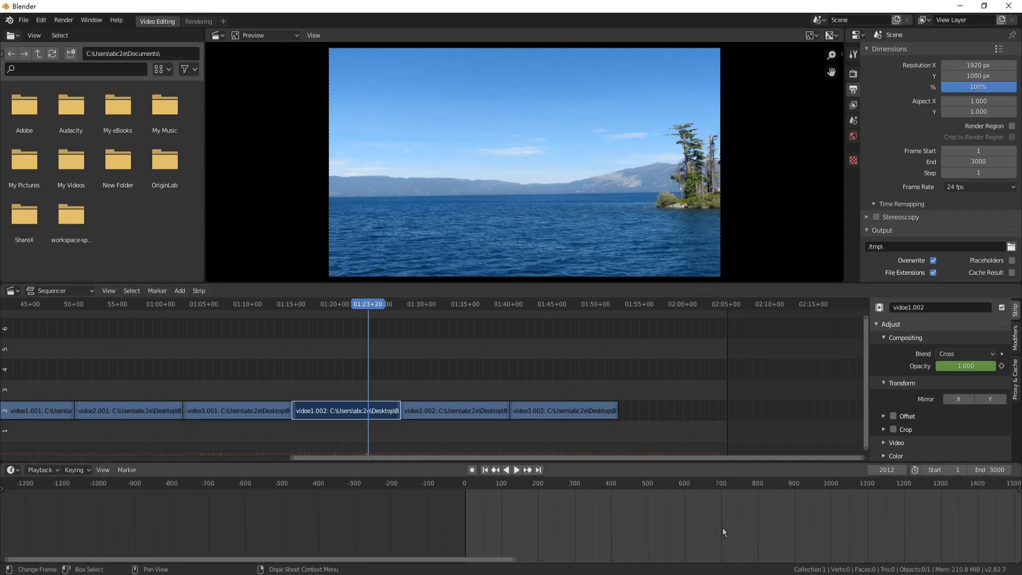
pyautogui.scroll(-4, 723, 528)
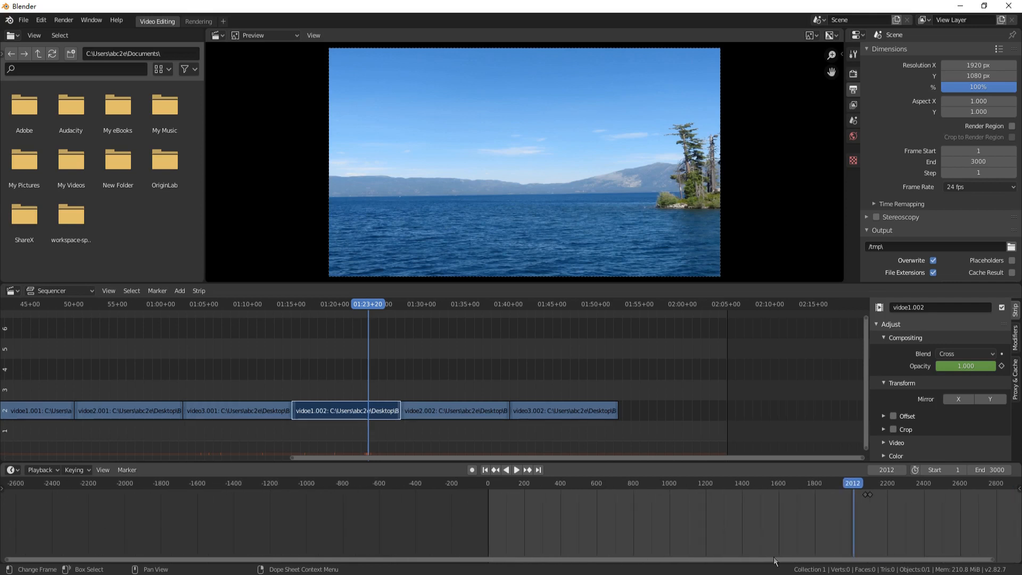
pyautogui.keyDown('ctrl'); pyautogui.hscroll(8, 785, 562); pyautogui.keyUp('ctrl')
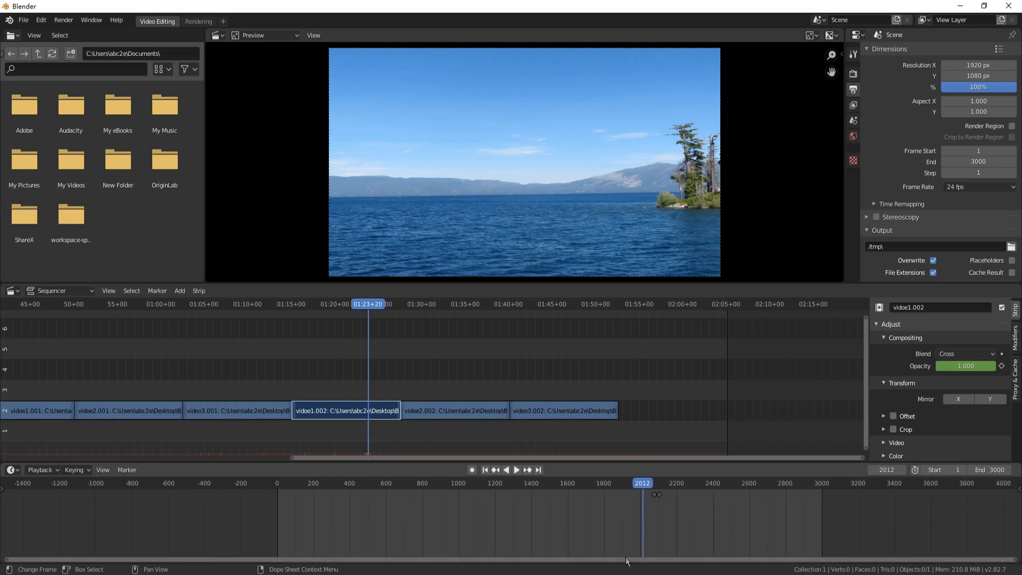
pyautogui.moveTo(656, 567); pyautogui.dragTo(492, 539, button='middle')
pyautogui.scroll(10, 492, 539)
pyautogui.moveTo(405, 548); pyautogui.dragTo(542, 563, button='middle')
pyautogui.scroll(2, 576, 537)
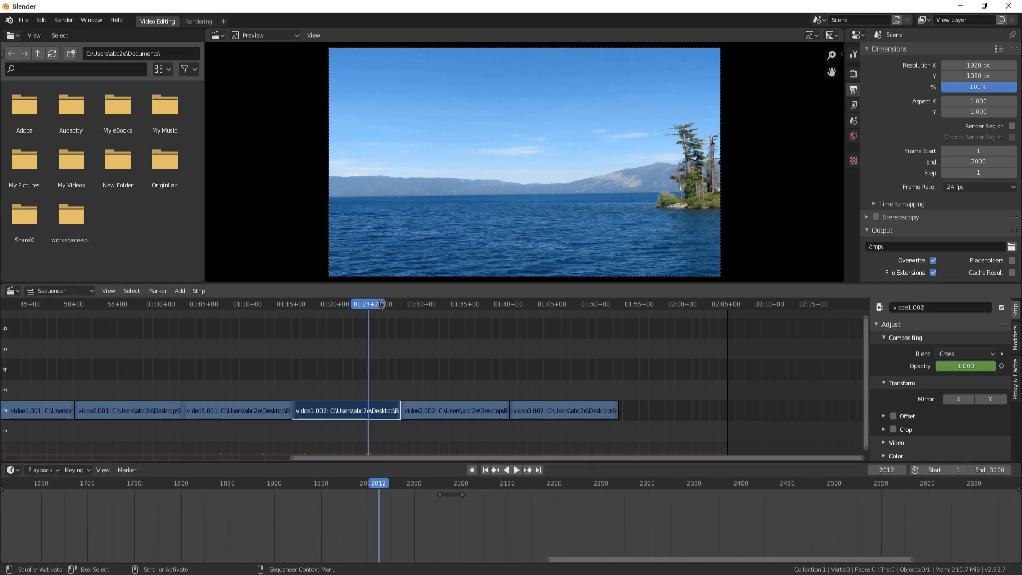
# - Place the playhead on the first fade keyframe of the vidoe1.002 strip, at frame 2077
pyautogui.press('space')
pyautogui.moveTo(372, 303); pyautogui.dragTo(391, 308)
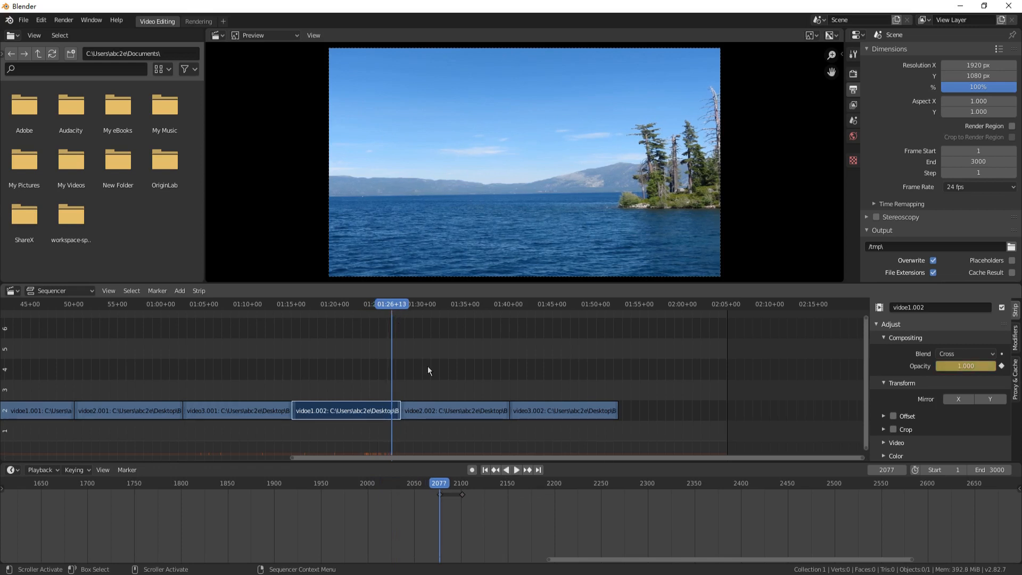
pyautogui.scroll(3, 428, 366)
pyautogui.scroll(3, 429, 367)
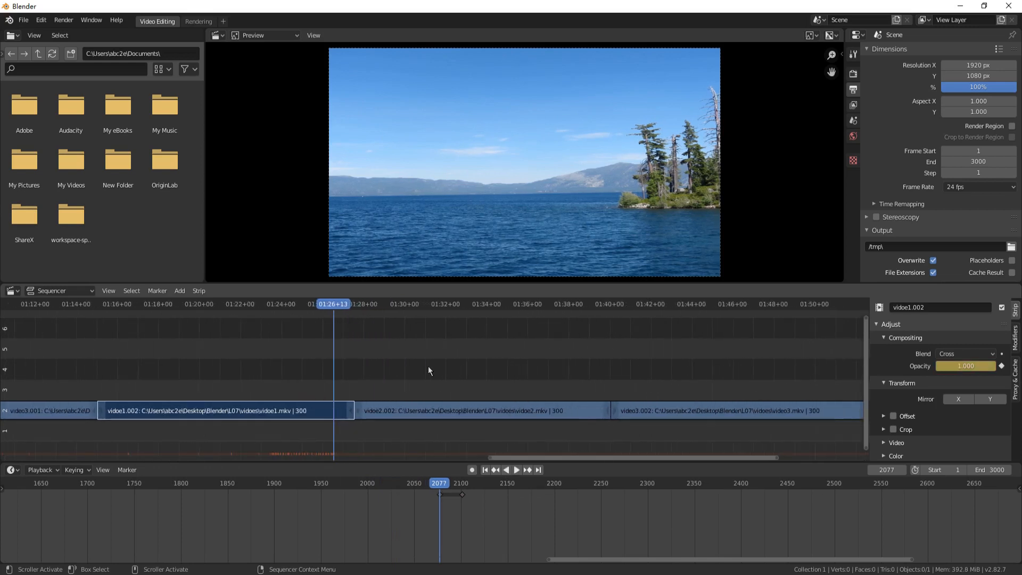
pyautogui.scroll(1, 431, 367)
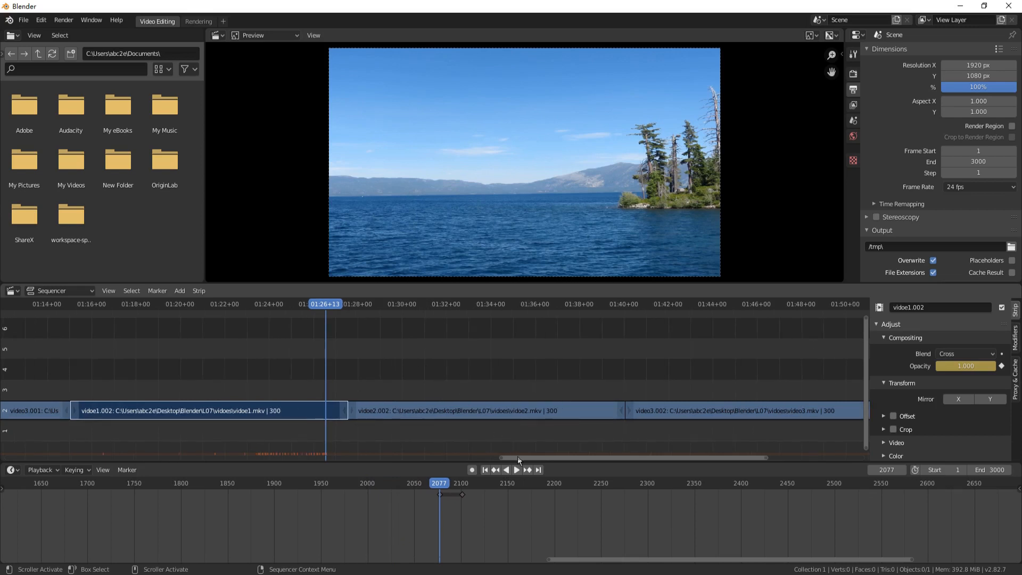
pyautogui.moveTo(519, 458); pyautogui.dragTo(451, 447)
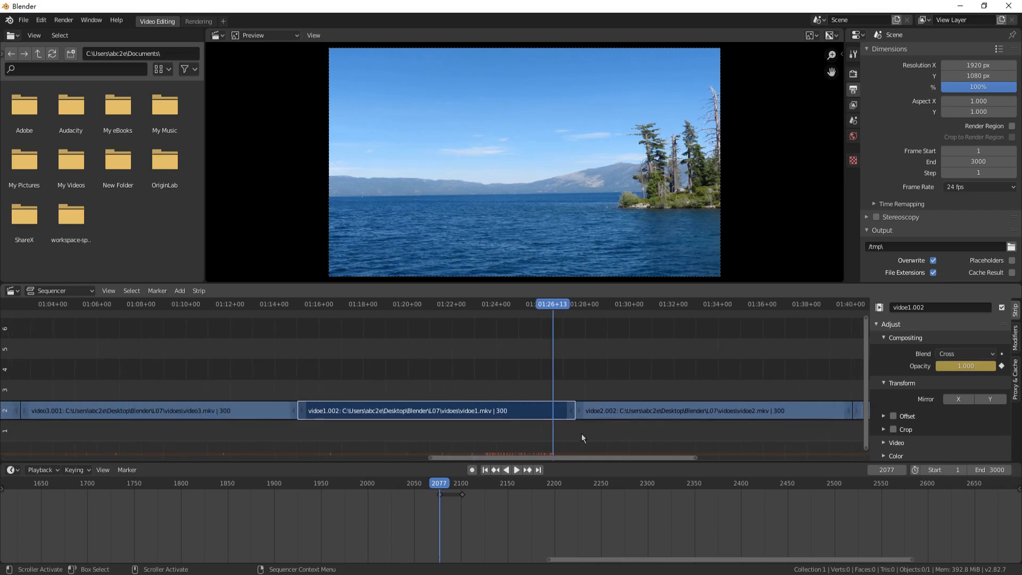
# - Move the vidoe2.002 strip up to channel 3 so it starts at the playhead, frame 2077, overlapping the end of vidoe1.002
pyautogui.scroll(1, 587, 432)
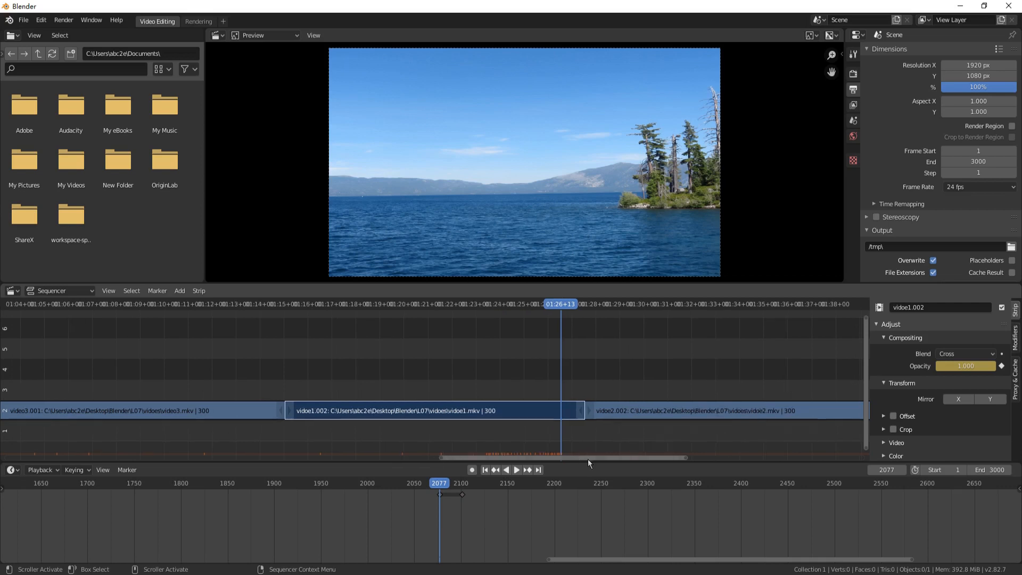
pyautogui.moveTo(587, 458); pyautogui.dragTo(616, 459)
pyautogui.click(541, 406)
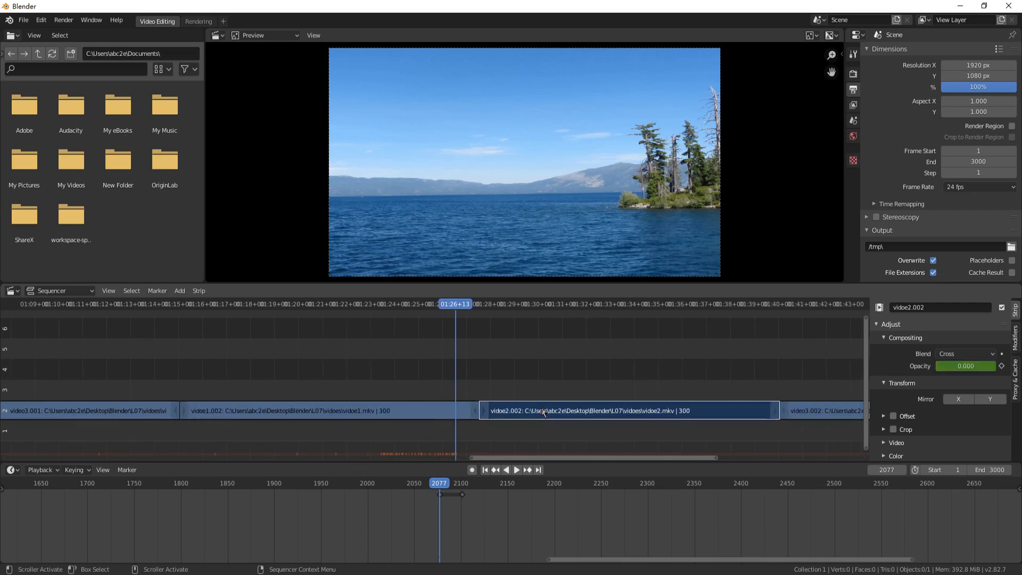
pyautogui.press('g')
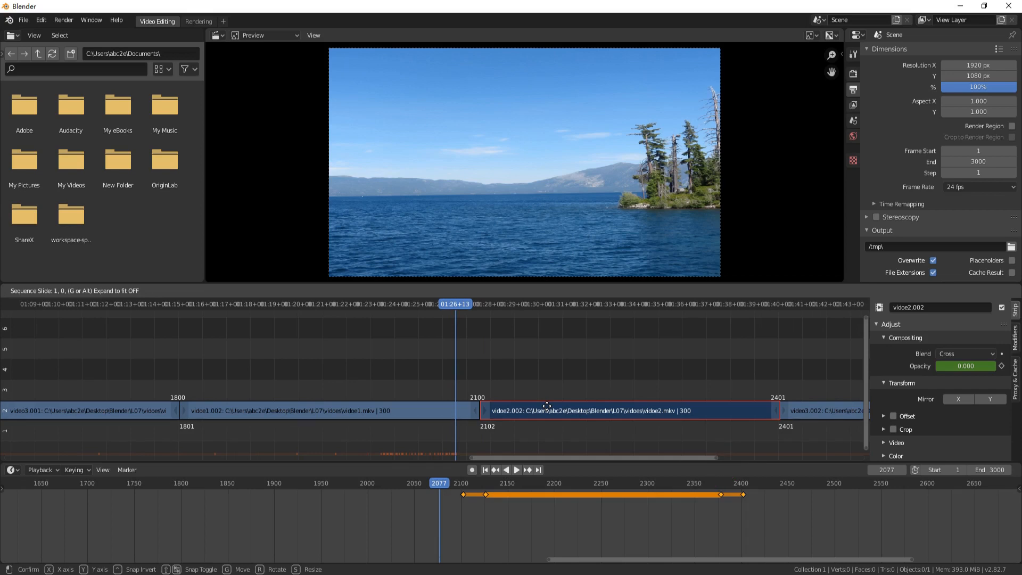
pyautogui.moveTo(547, 405); pyautogui.dragTo(522, 383)
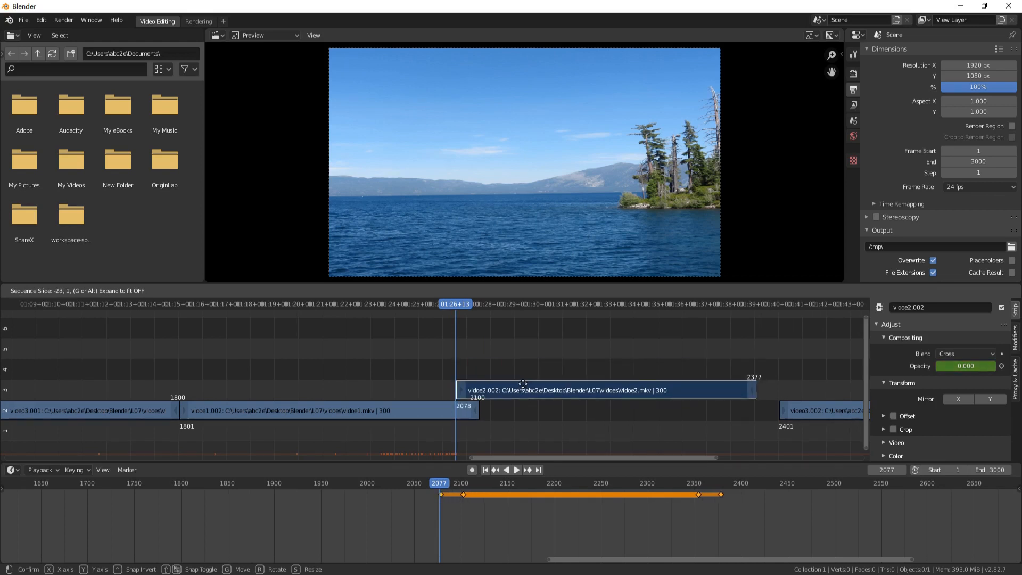
pyautogui.moveTo(523, 384); pyautogui.dragTo(523, 388)
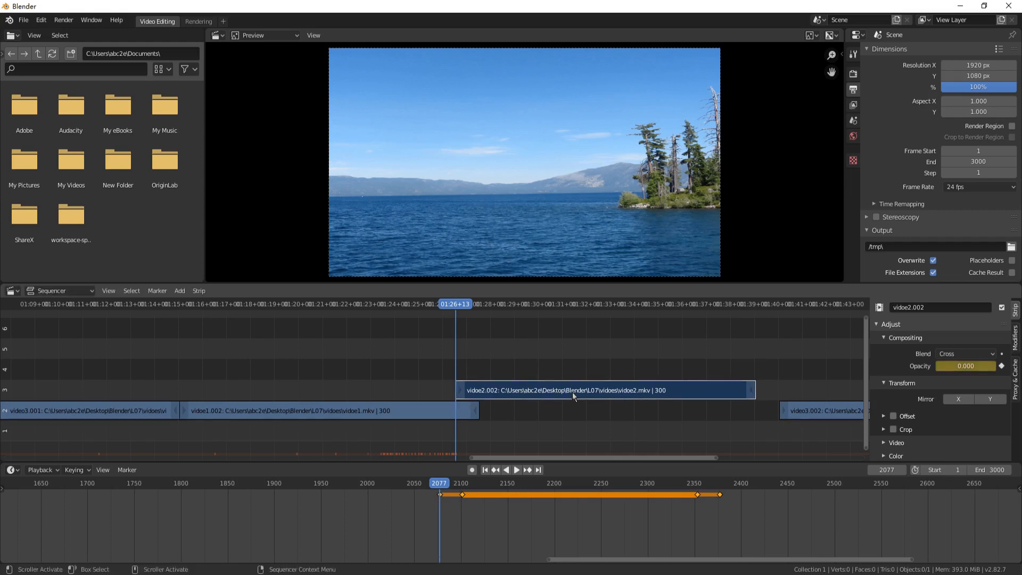
# - Place the playhead at vidoe2.002's fade-out keyframe, frame 2353, and move the video3.002 strip to channel 4 so it starts there
pyautogui.press('space')
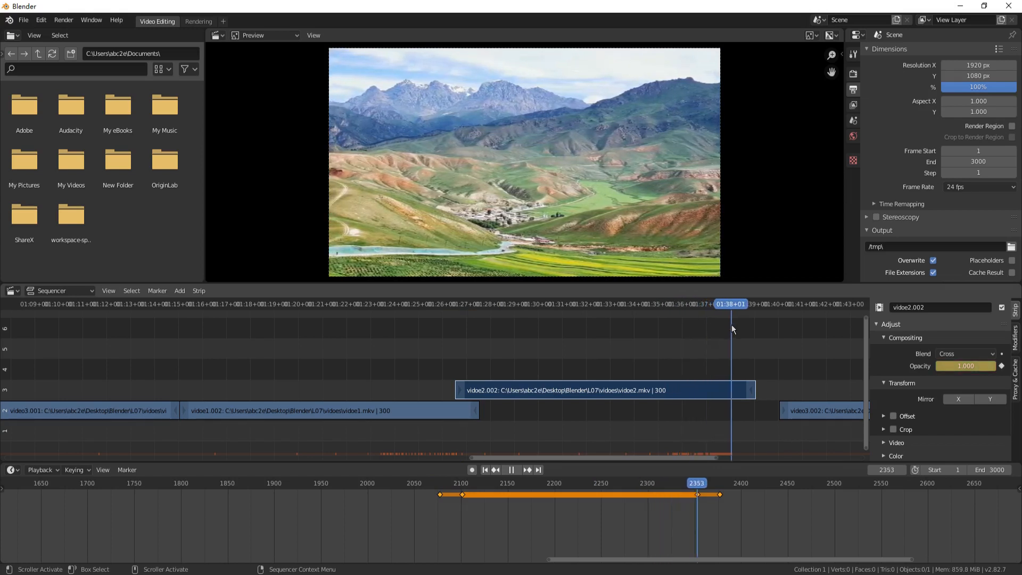
pyautogui.press('space')
pyautogui.moveTo(608, 458); pyautogui.dragTo(677, 460)
pyautogui.click(610, 410)
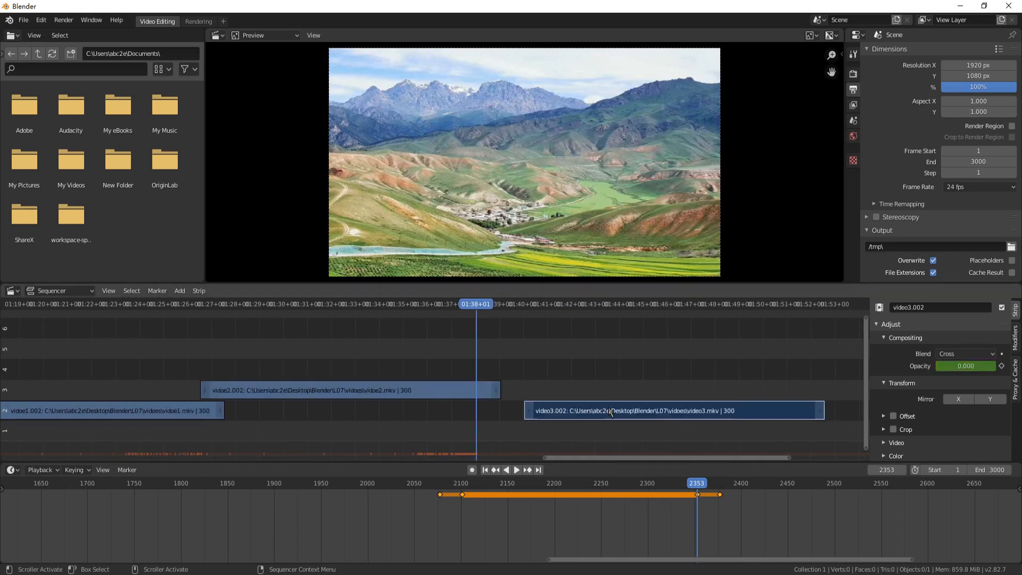
pyautogui.moveTo(622, 414); pyautogui.dragTo(576, 369)
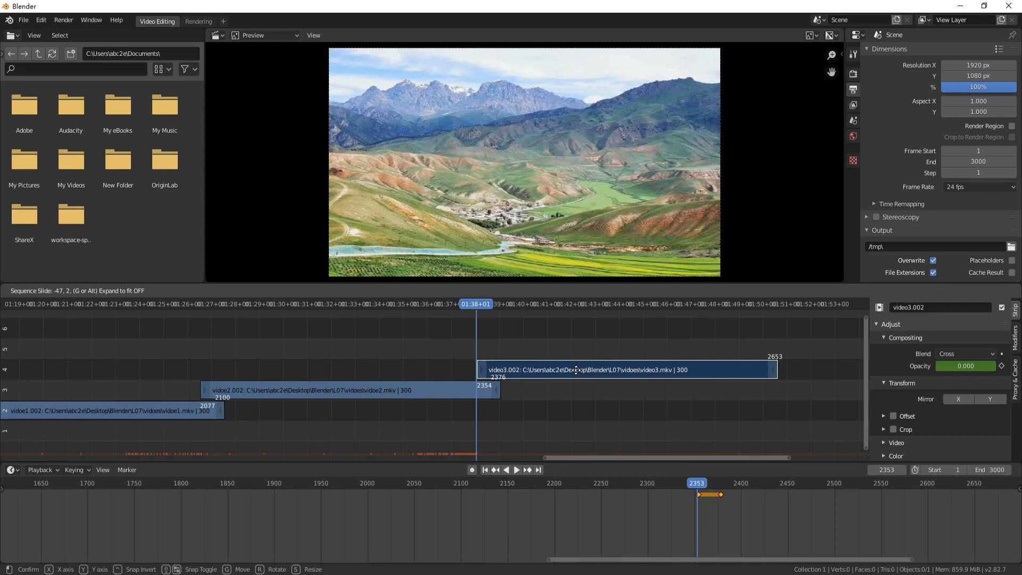
pyautogui.moveTo(576, 369); pyautogui.dragTo(573, 370)
# - Play the overlapping clips from about 01:22 through both crossfades and stop at 01:43+13 within video3.002
pyautogui.scroll(-4, 574, 382)
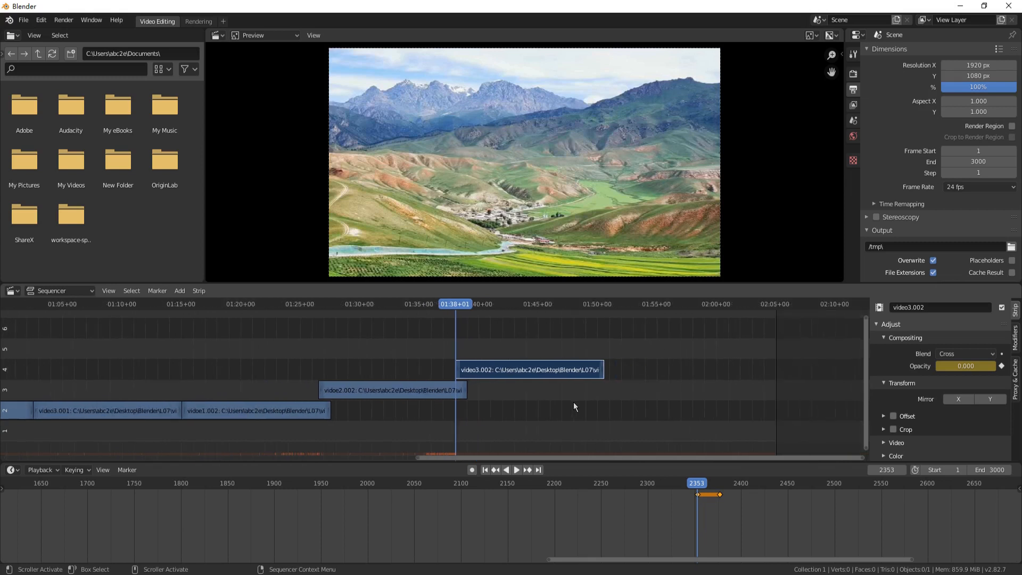
pyautogui.scroll(-2, 574, 404)
pyautogui.moveTo(447, 314); pyautogui.dragTo(308, 314)
pyautogui.click(517, 470)
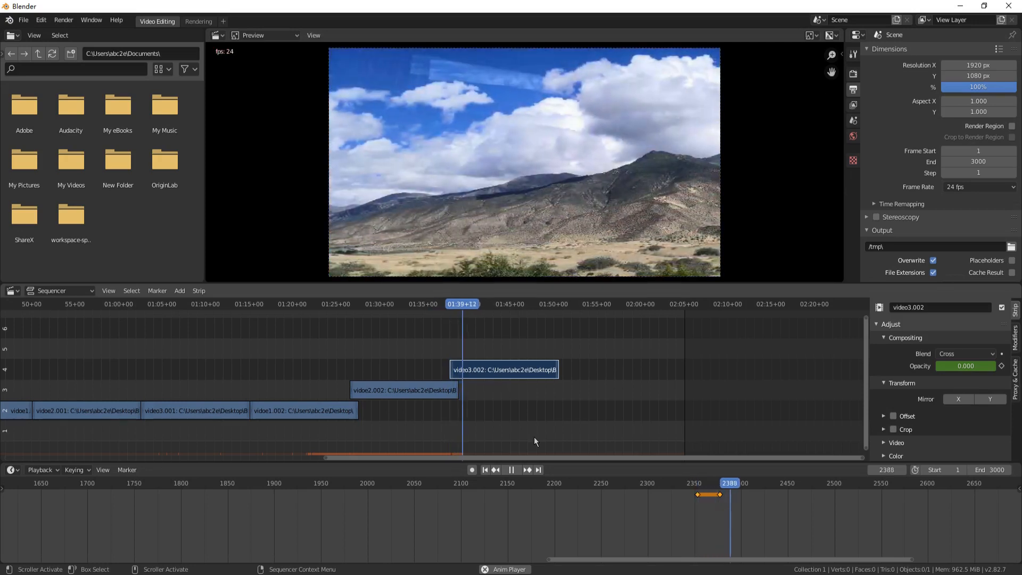
pyautogui.click(510, 469)
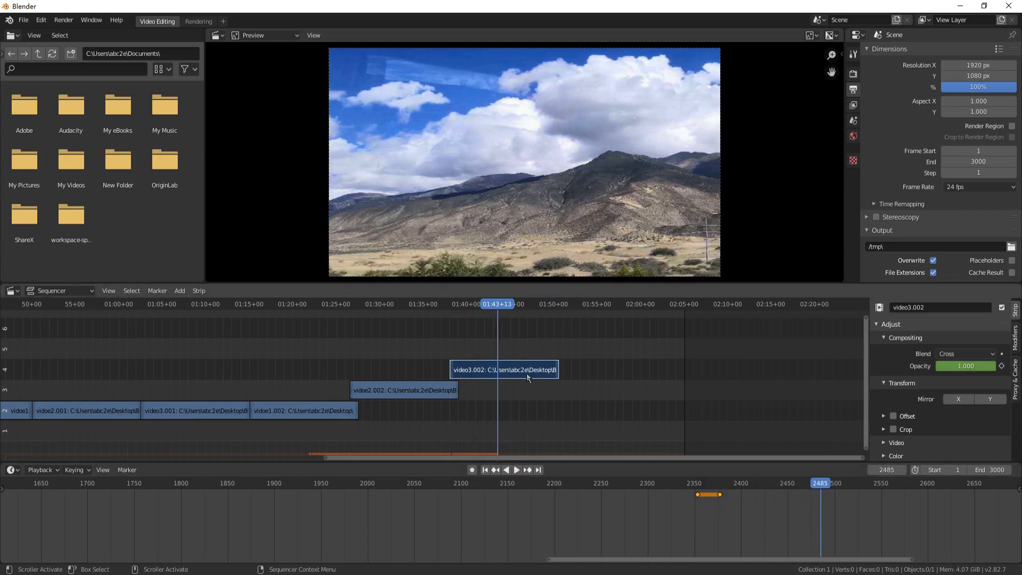